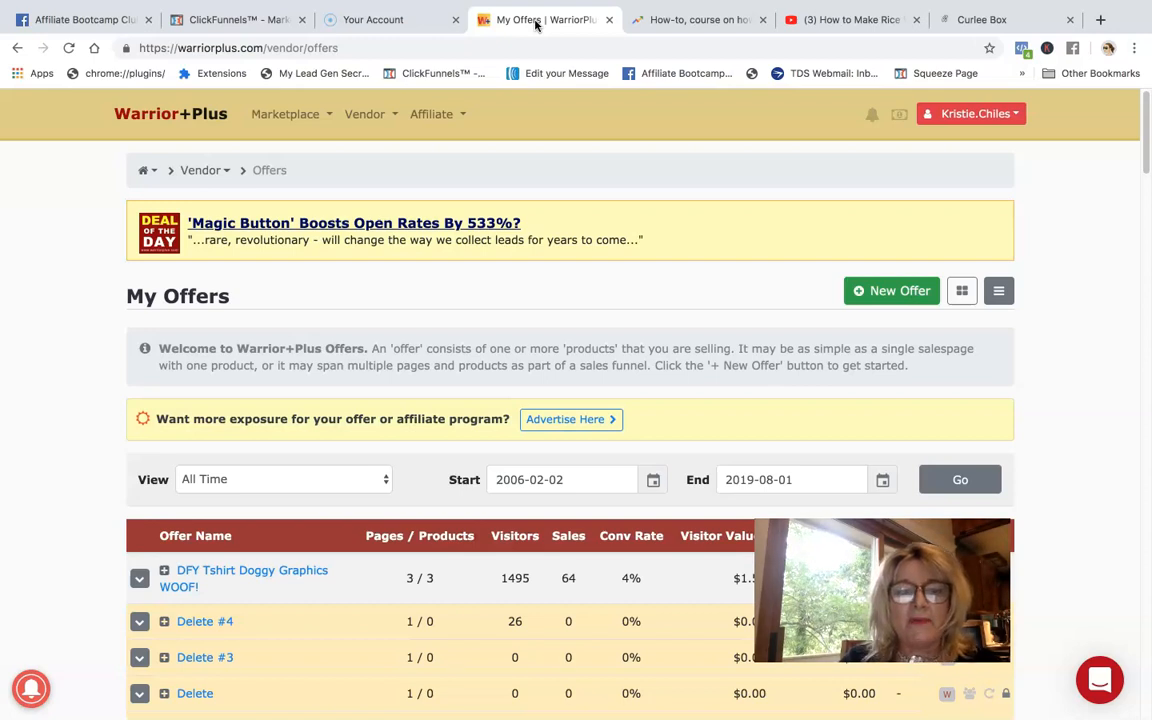
Step: Open the salespage of Done For You Dog Tshirt Images in the DFY Tshirt Doggy Graphics WOOF! offer and review its layout and content
{"action": "left_click", "coordinate": [267, 576]}
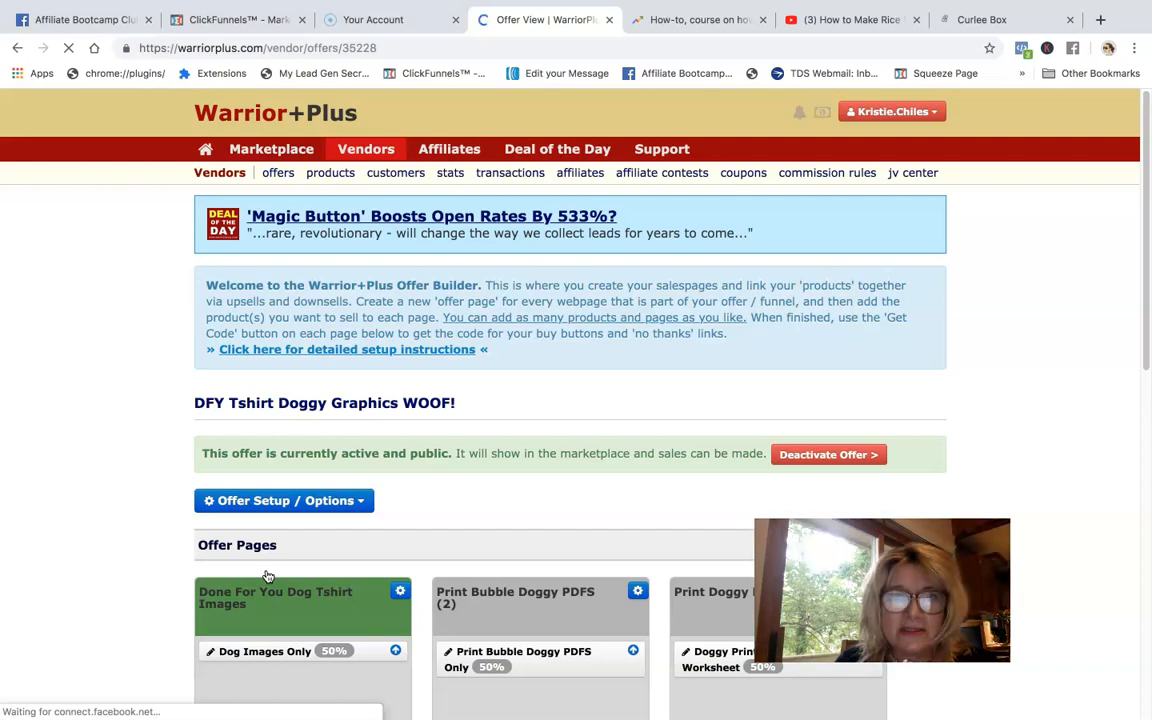
{"action": "left_click", "coordinate": [401, 591]}
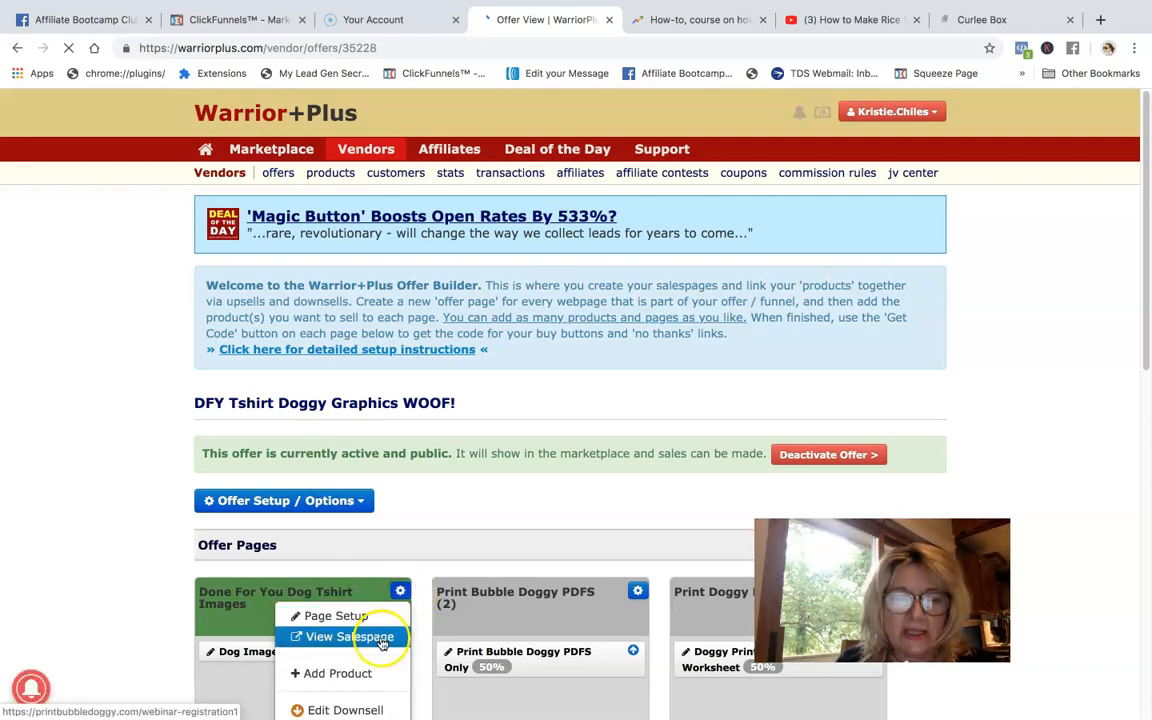
{"action": "left_click", "coordinate": [342, 636]}
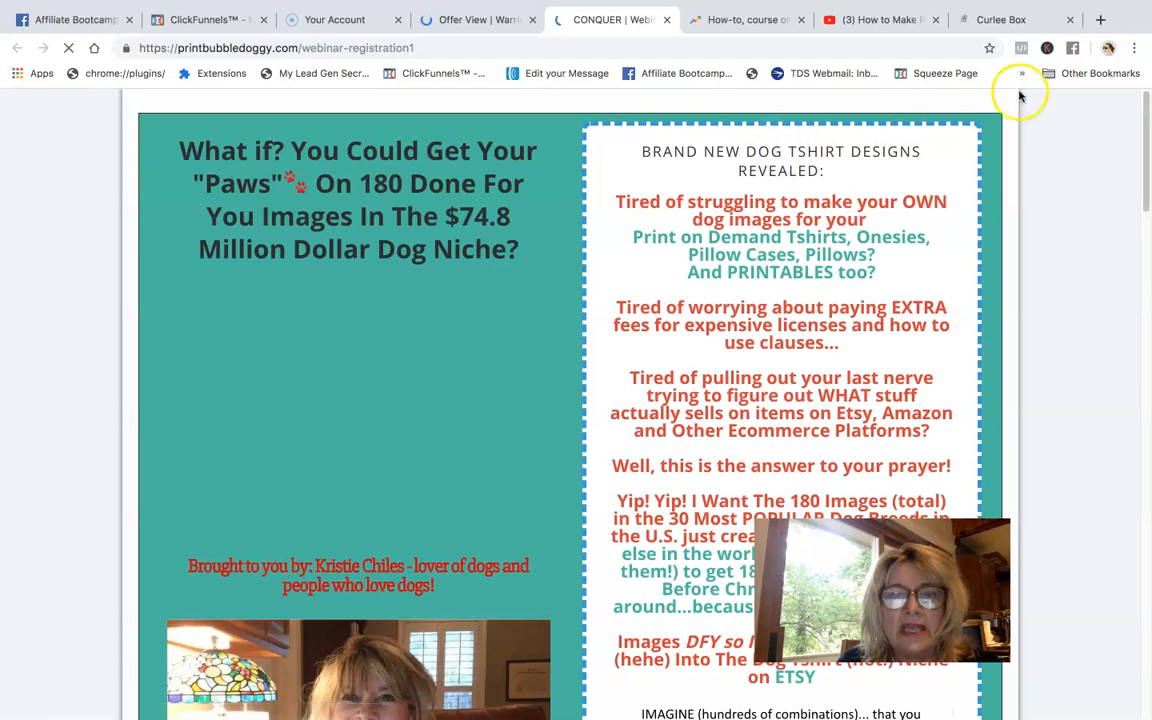
{"action": "left_click_drag", "start_coordinate": [1147, 114], "coordinate": [1147, 106]}
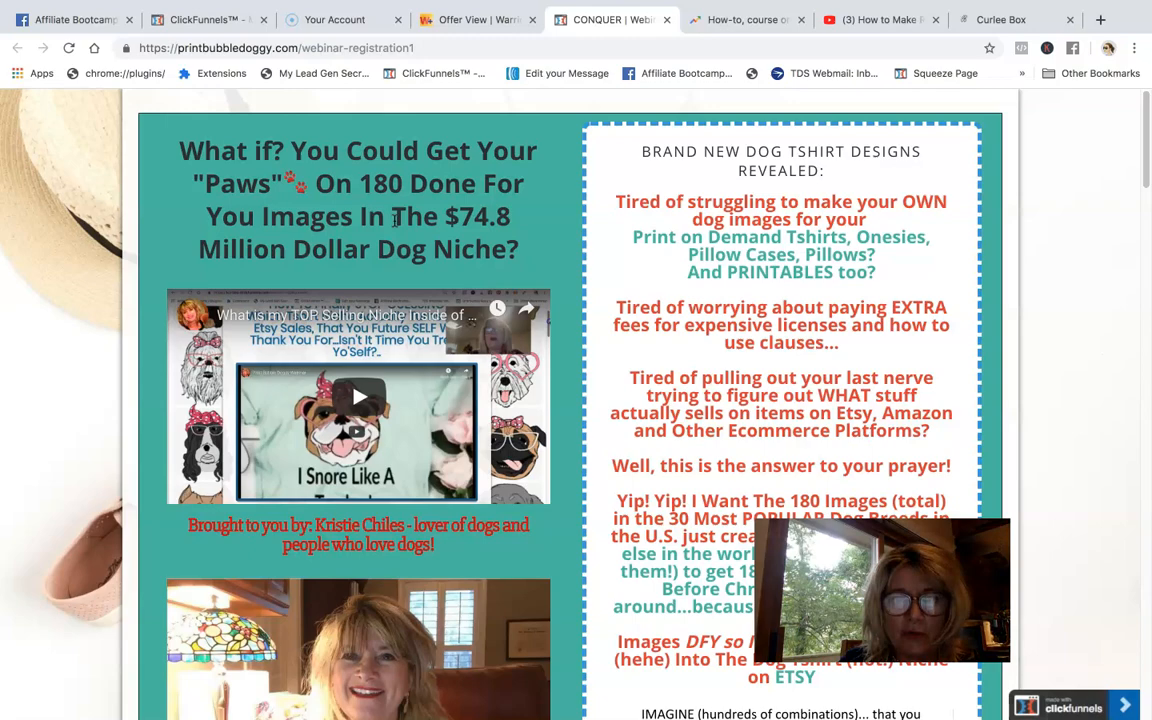
{"action": "mouse_move", "coordinate": [1147, 134]}
{"action": "left_mouse_down"}
{"action": "mouse_move", "coordinate": [1148, 183]}
{"action": "mouse_move", "coordinate": [1148, 127]}
{"action": "left_mouse_up"}
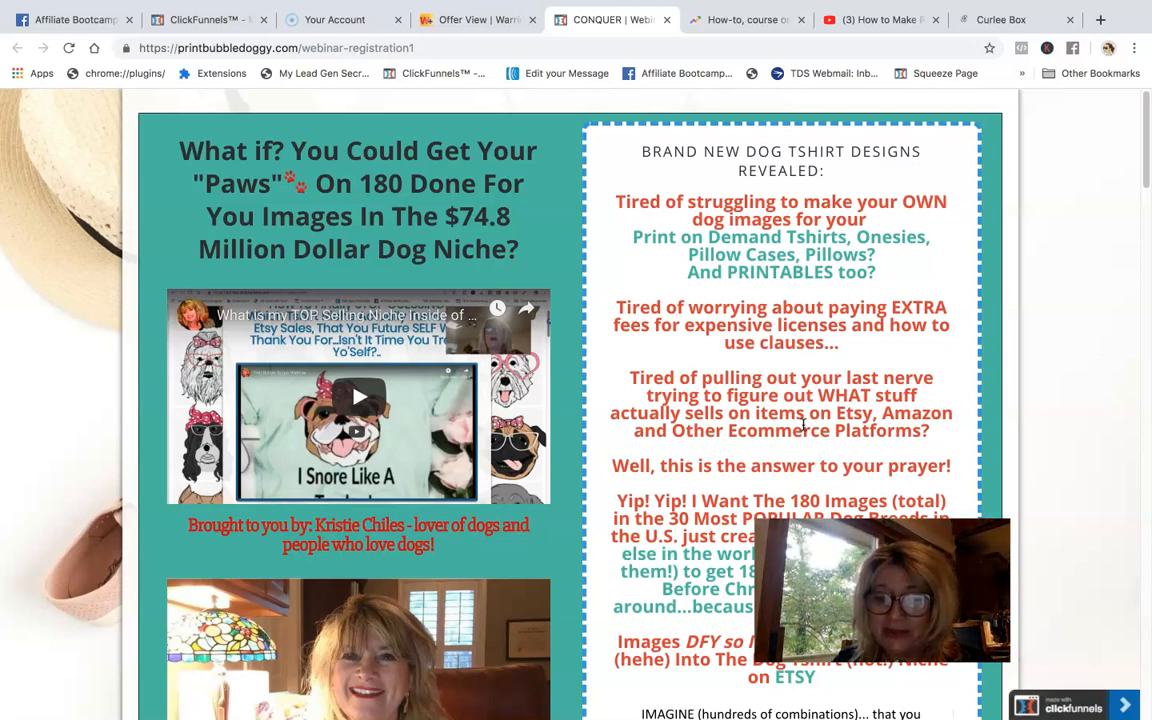
{"action": "left_click_drag", "start_coordinate": [1148, 172], "coordinate": [1143, 226]}
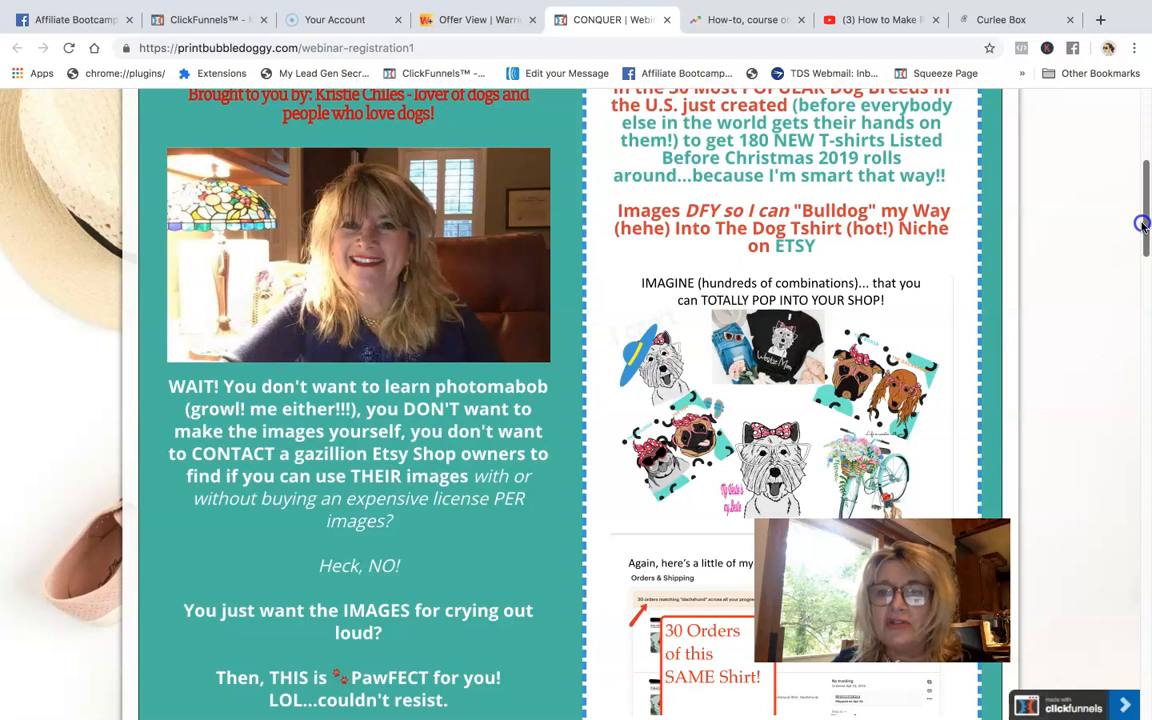
{"action": "left_click_drag", "start_coordinate": [1143, 226], "coordinate": [1134, 324]}
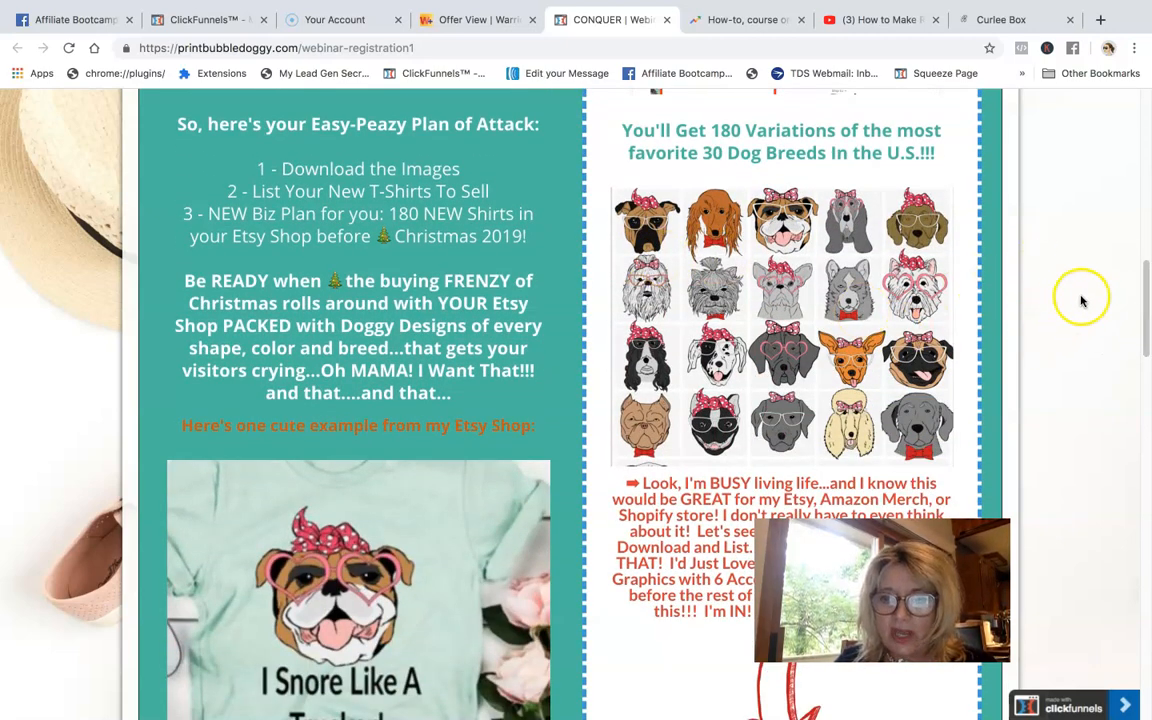
{"action": "left_click_drag", "start_coordinate": [1147, 316], "coordinate": [1090, 126]}
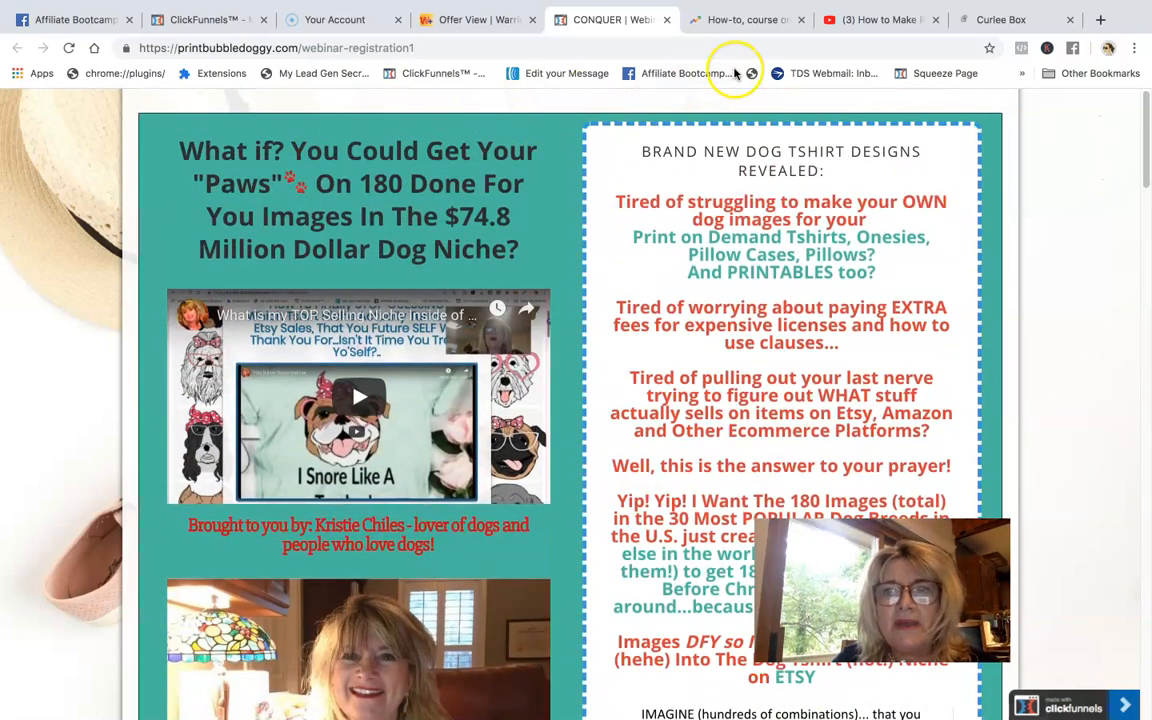
Step: Switch to ClickFunnels and open the Doggy Print Bubble Funnel to review its funnel steps
{"action": "left_click", "coordinate": [204, 22]}
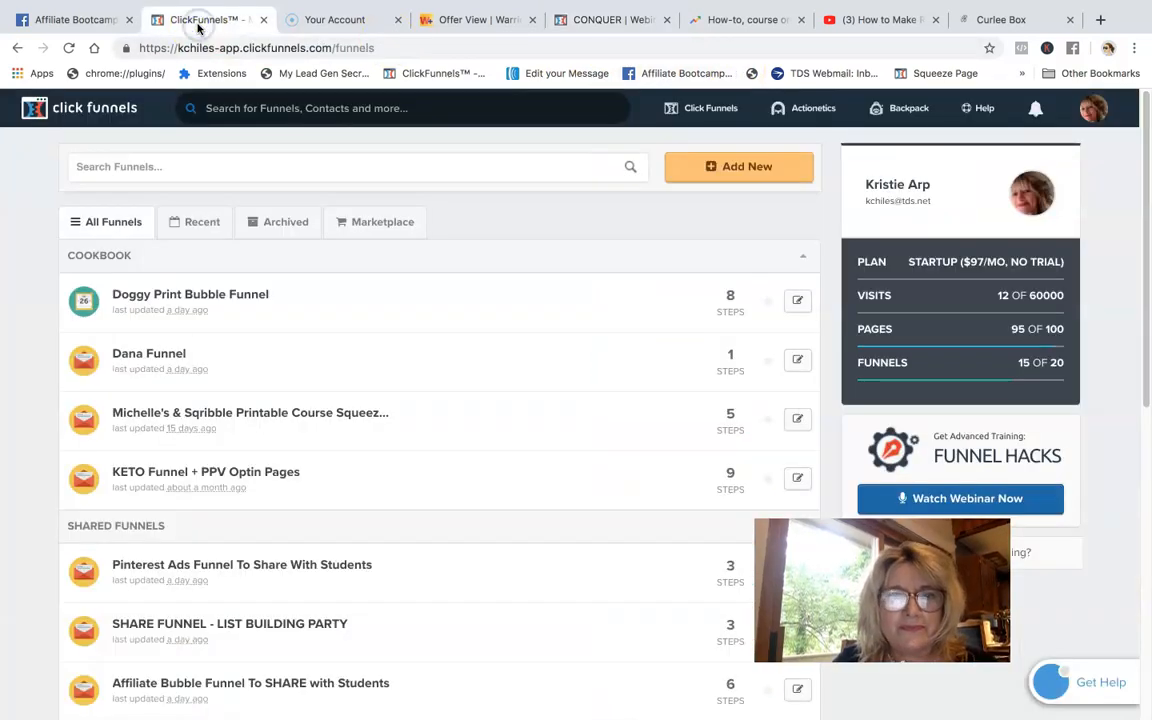
{"action": "left_click", "coordinate": [180, 297]}
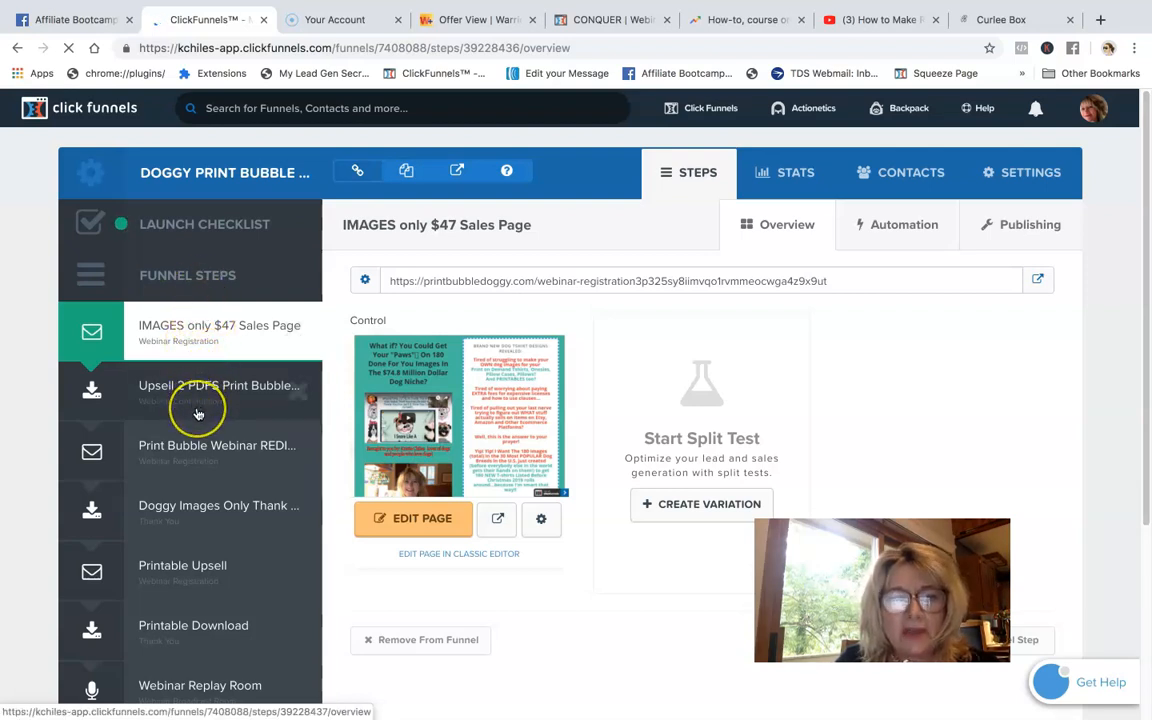
{"action": "left_click", "coordinate": [208, 445]}
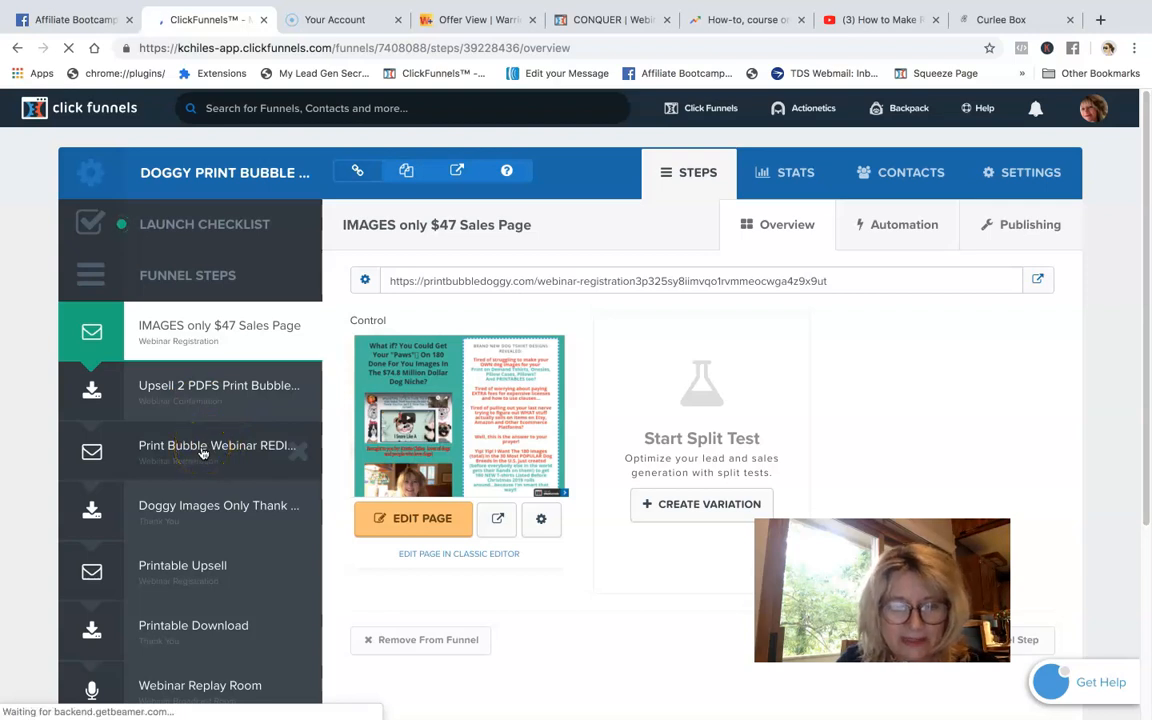
{"action": "left_click", "coordinate": [210, 447]}
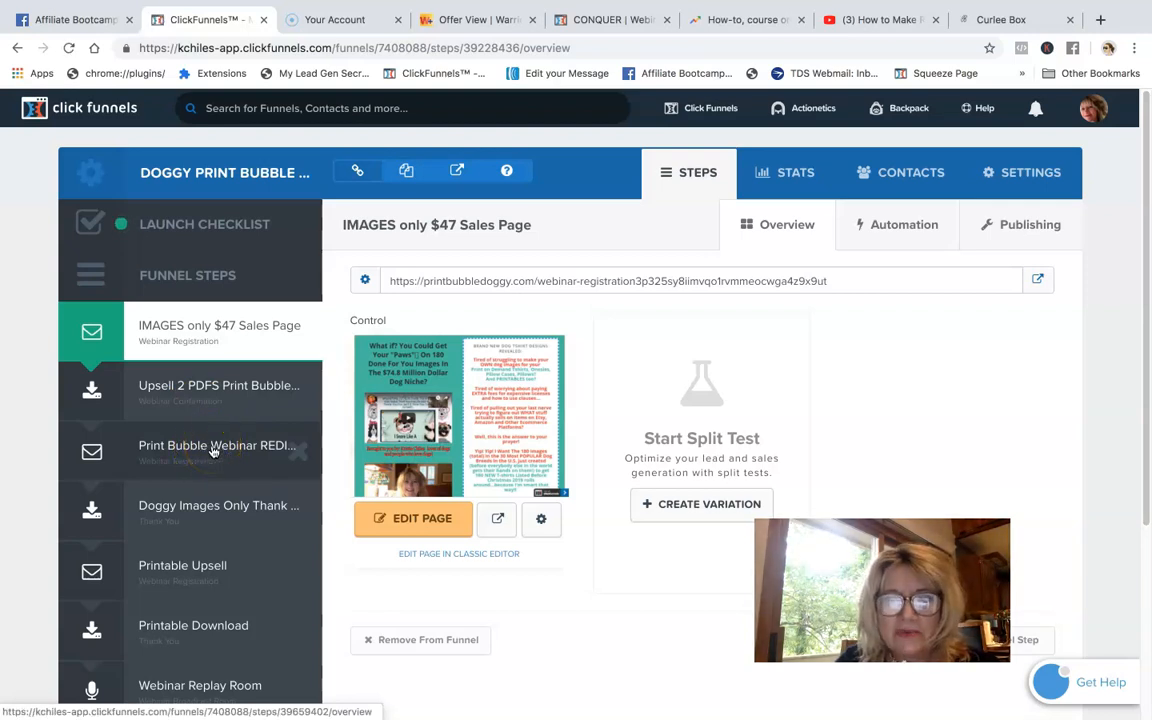
{"action": "left_click", "coordinate": [552, 341]}
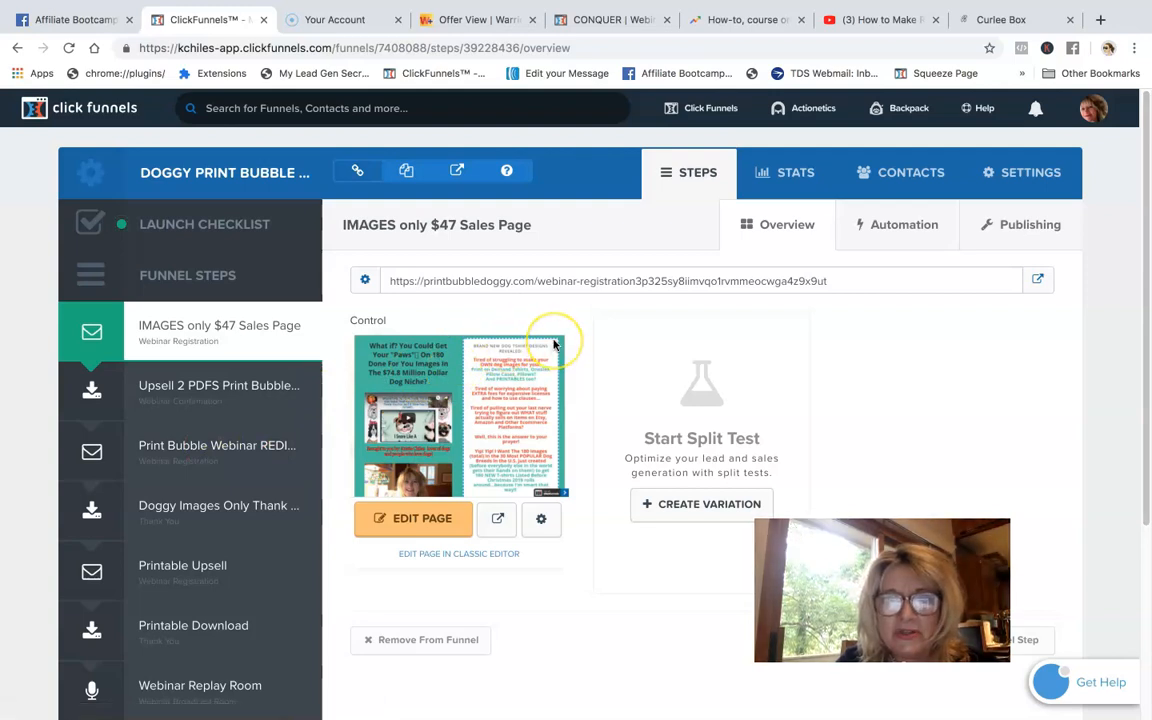
Step: Return to the funnels list and start building a new funnel with the Cookbook Builder Process
{"action": "mouse_move", "coordinate": [688, 110]}
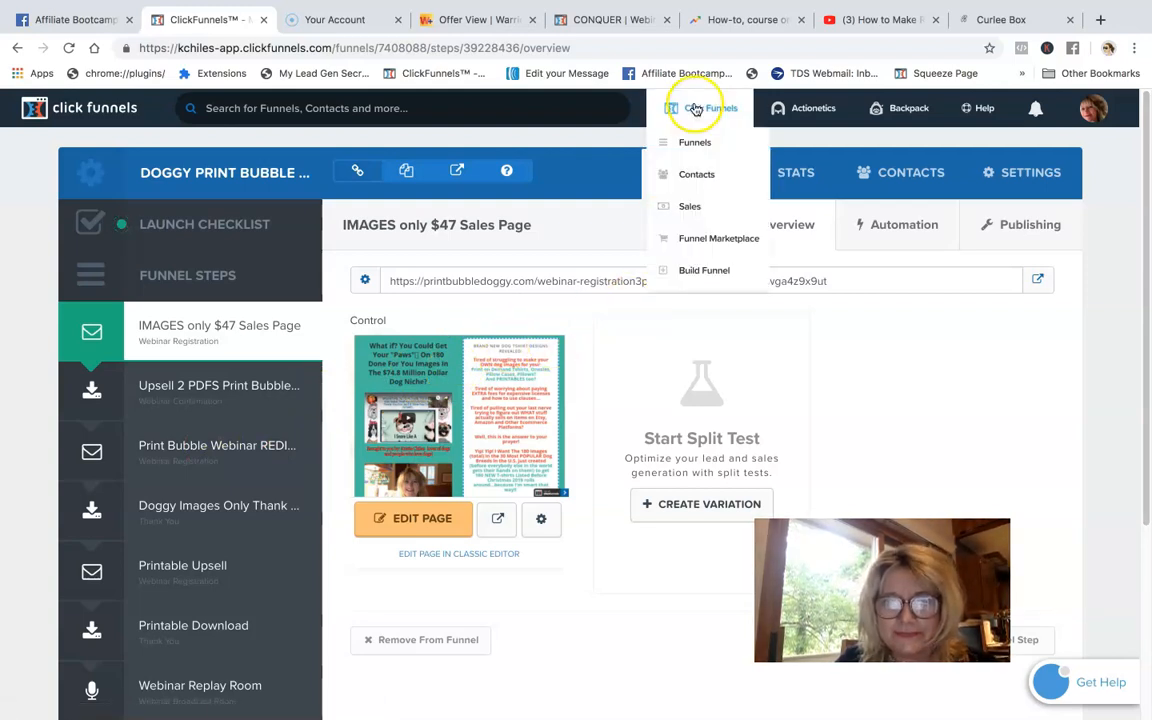
{"action": "left_click", "coordinate": [690, 146]}
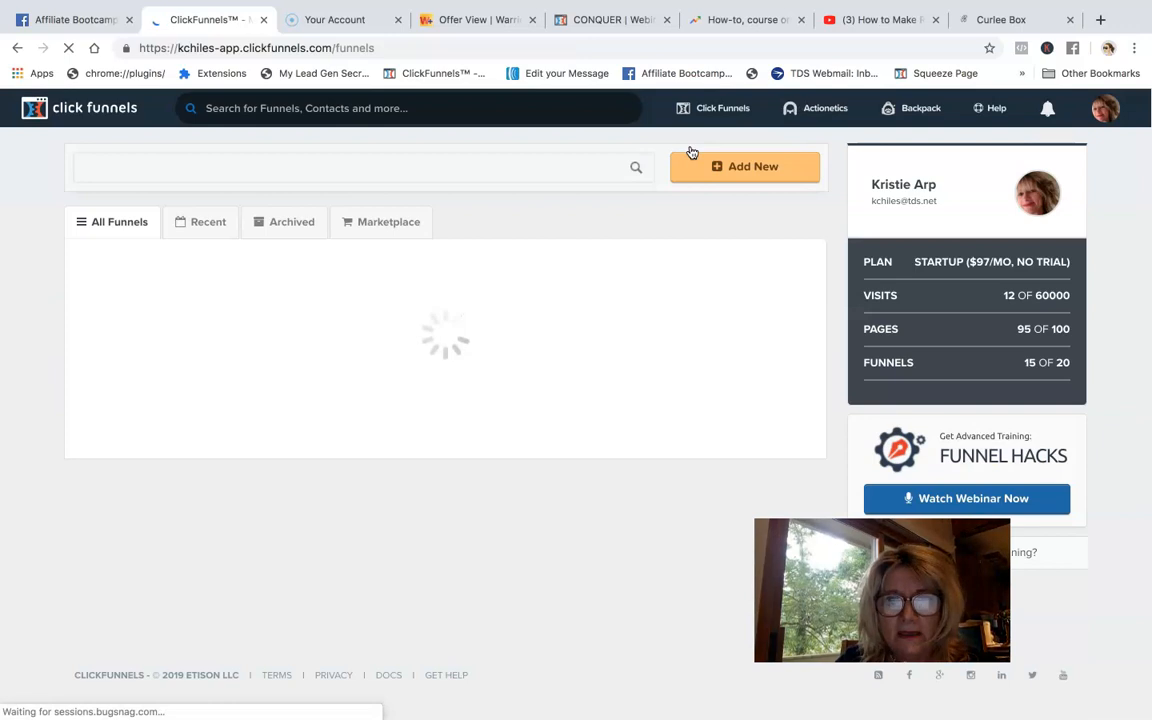
{"action": "left_click_drag", "start_coordinate": [1146, 210], "coordinate": [1147, 206]}
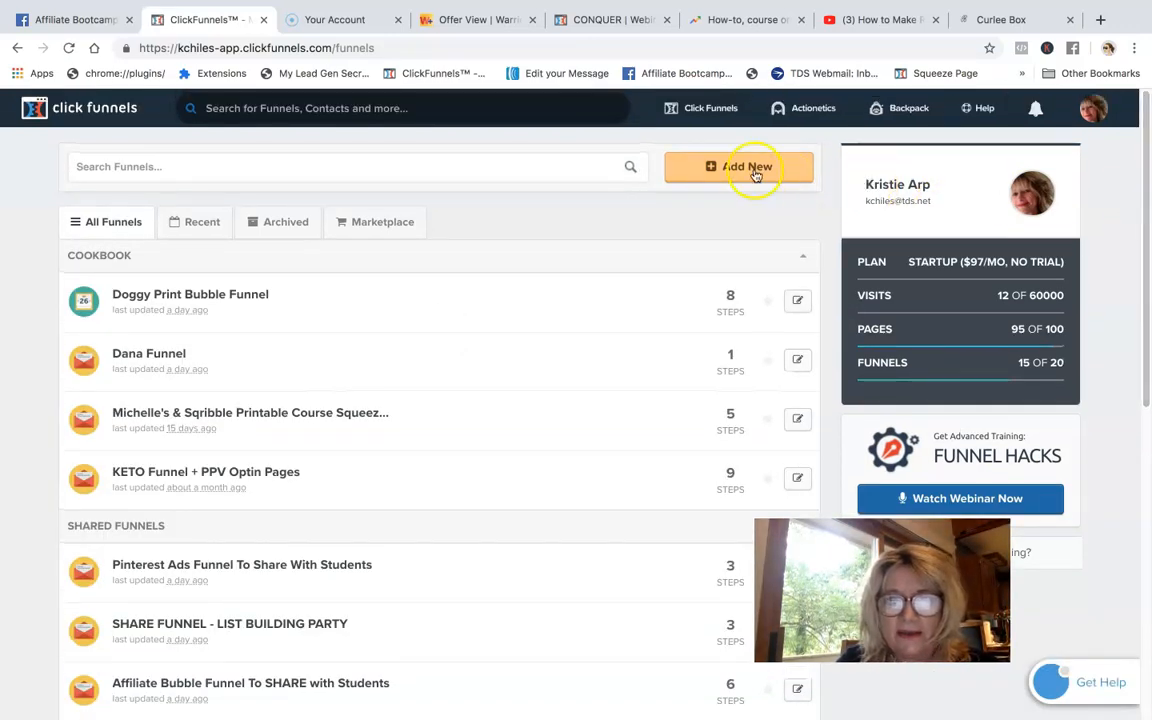
{"action": "left_click", "coordinate": [756, 175]}
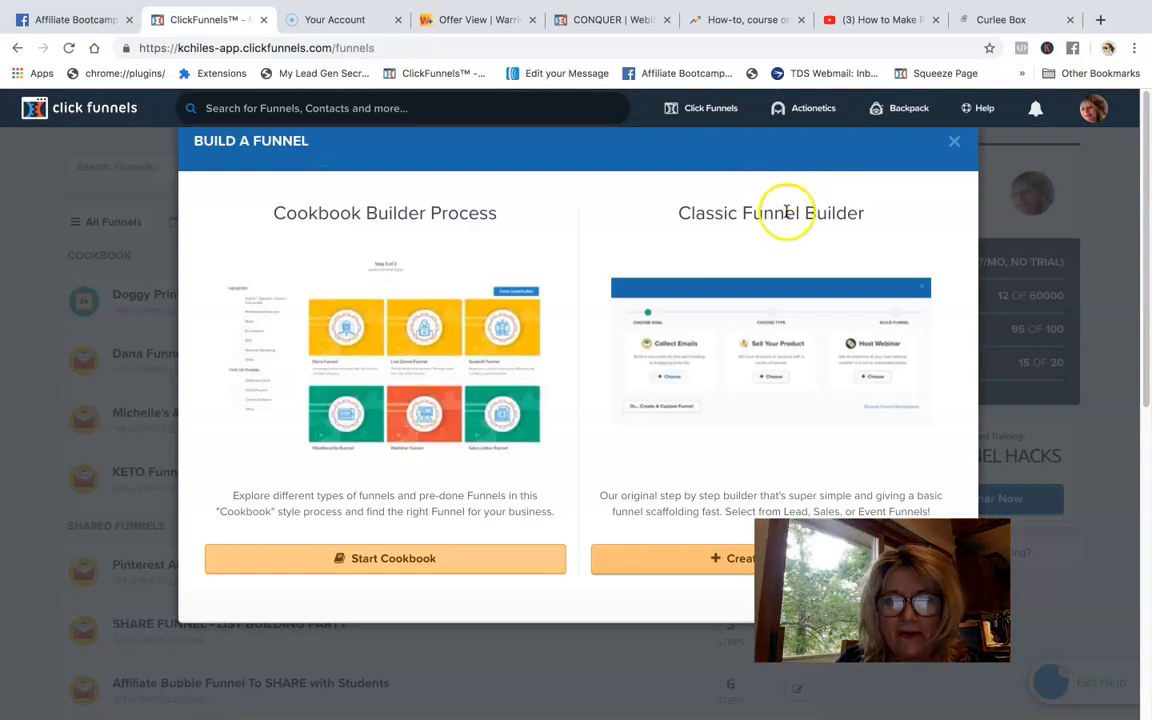
{"action": "left_click", "coordinate": [388, 560]}
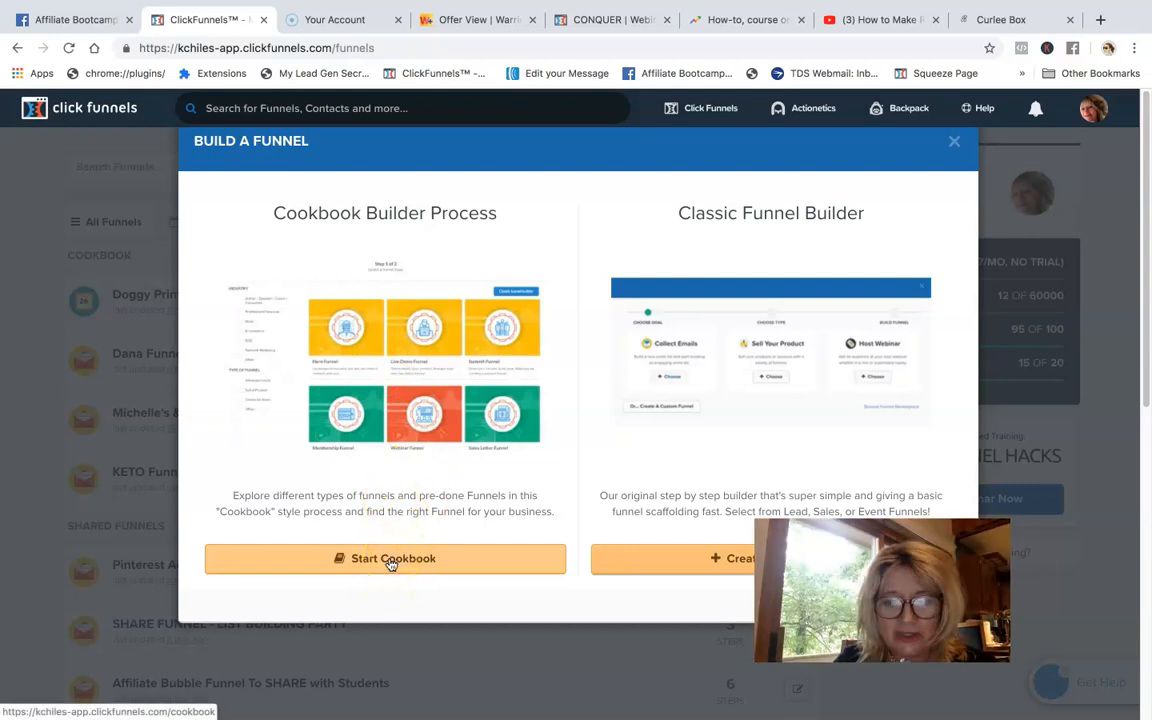
{"action": "left_click", "coordinate": [390, 564]}
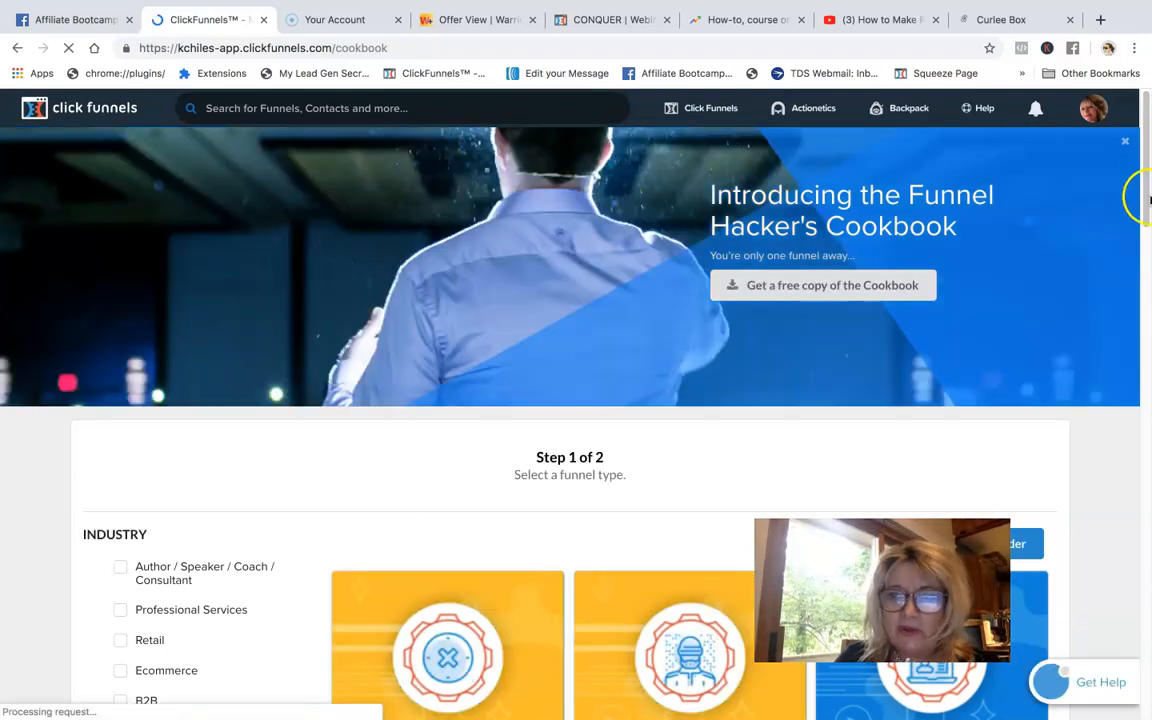
Step: Filter the funnel types by Generate Leads and Sell A Product, and choose the Squeeze Page Funnel
{"action": "left_click_drag", "start_coordinate": [1146, 188], "coordinate": [1147, 266]}
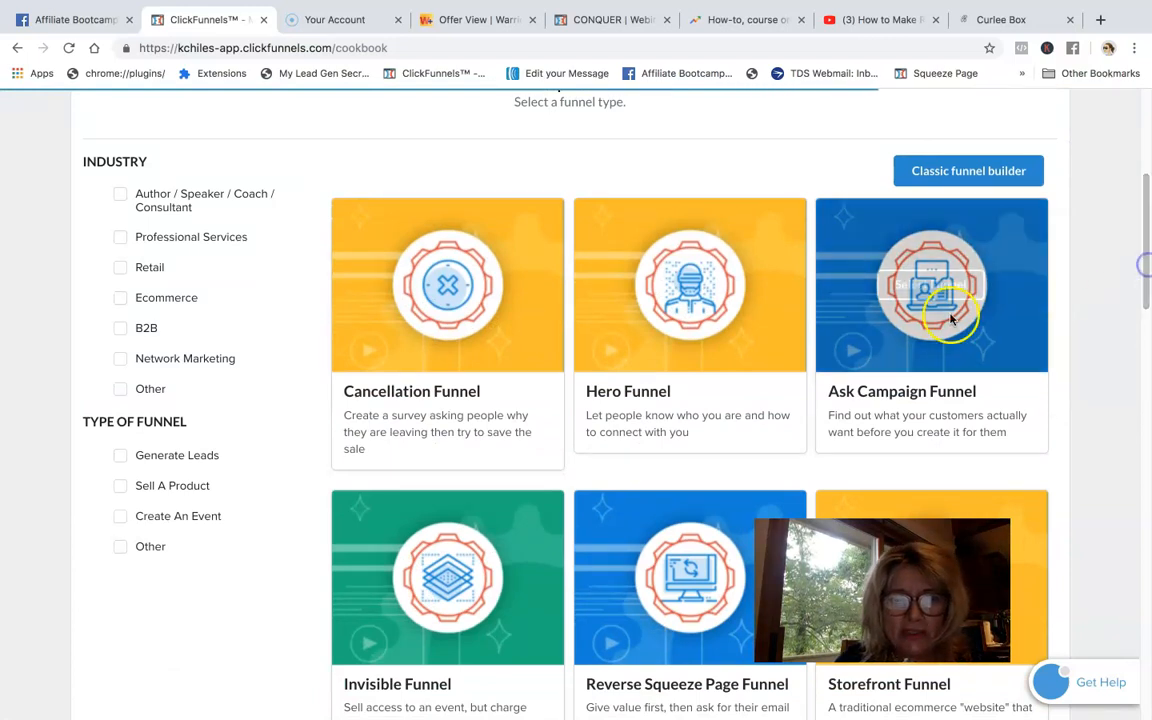
{"action": "left_click", "coordinate": [120, 458]}
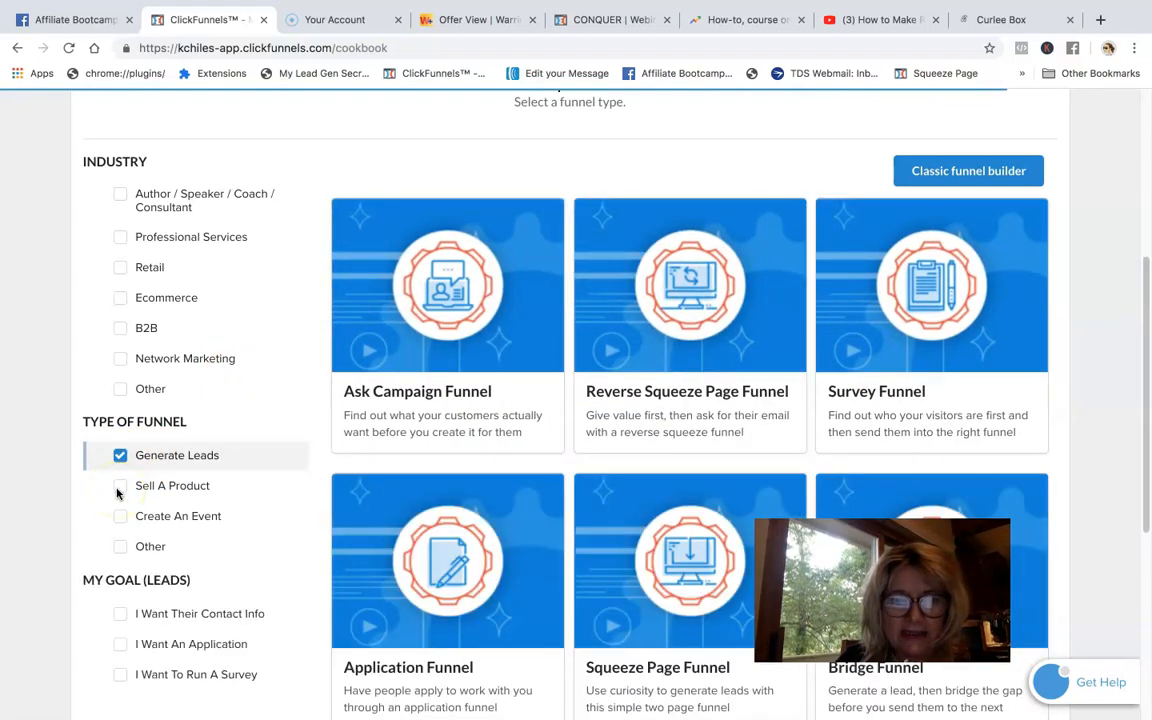
{"action": "left_click", "coordinate": [119, 488]}
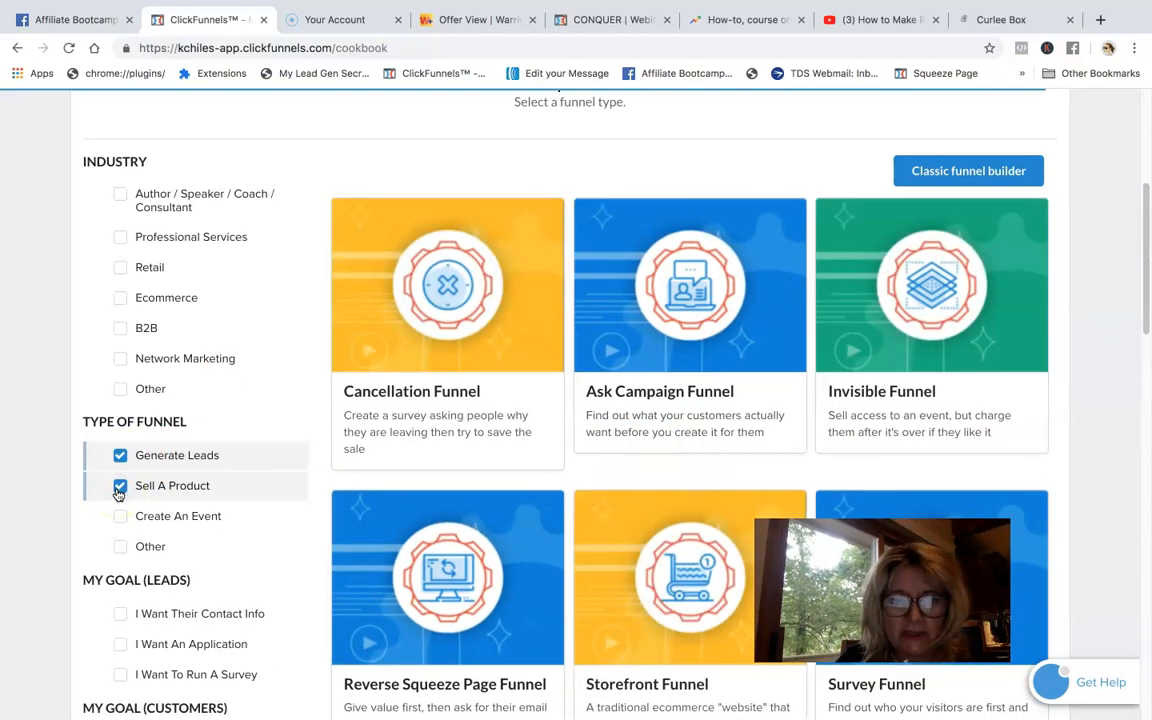
{"action": "left_click_drag", "start_coordinate": [1144, 244], "coordinate": [1145, 424]}
{"action": "left_click", "coordinate": [693, 163]}
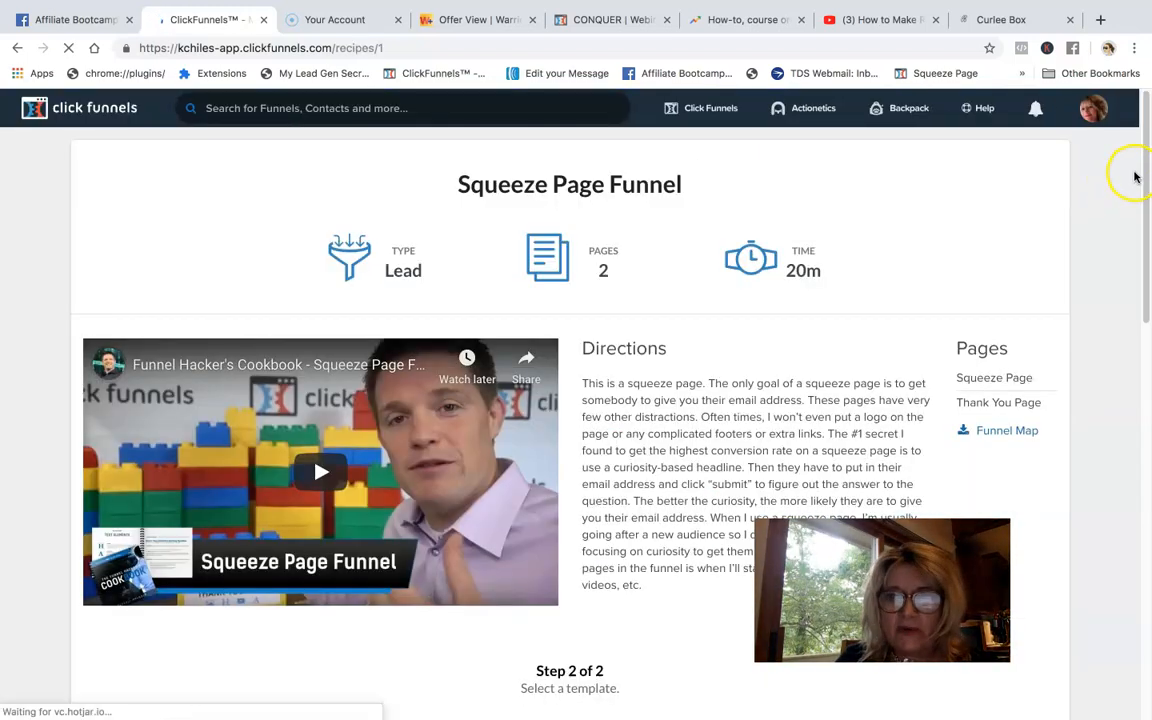
Step: Add the free BREEZE | Squeeze Page Funnel template to the account as a new funnel
{"action": "left_click_drag", "start_coordinate": [1143, 180], "coordinate": [1148, 377]}
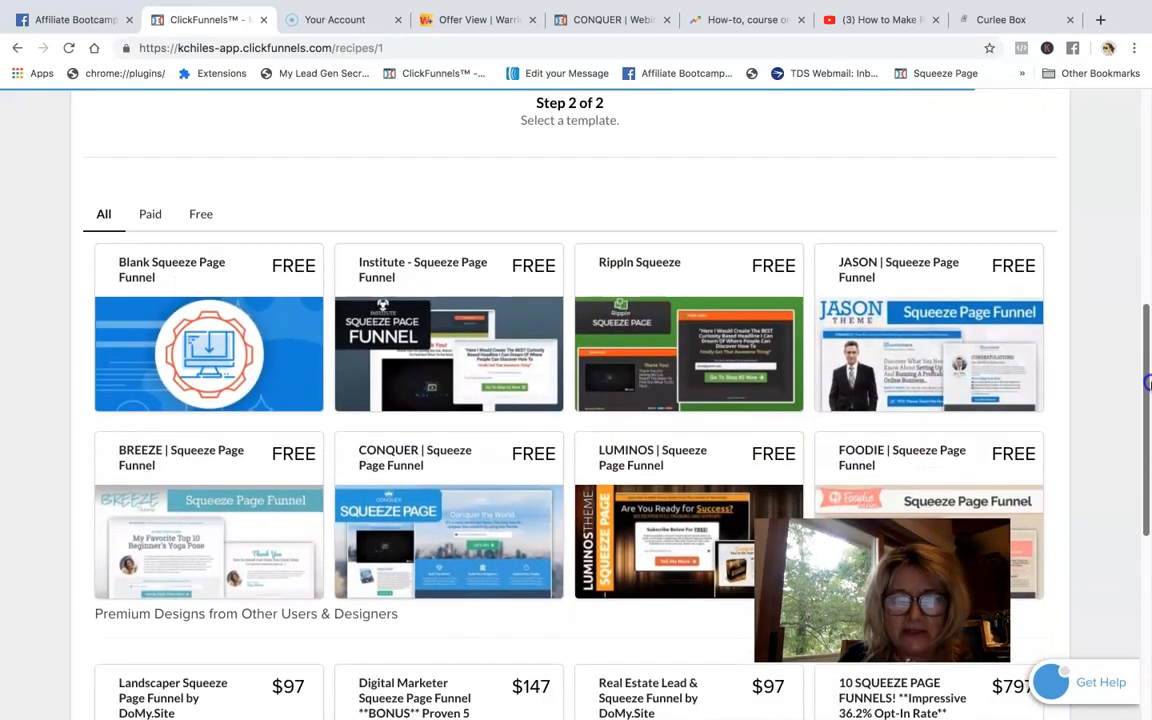
{"action": "left_click", "coordinate": [196, 532]}
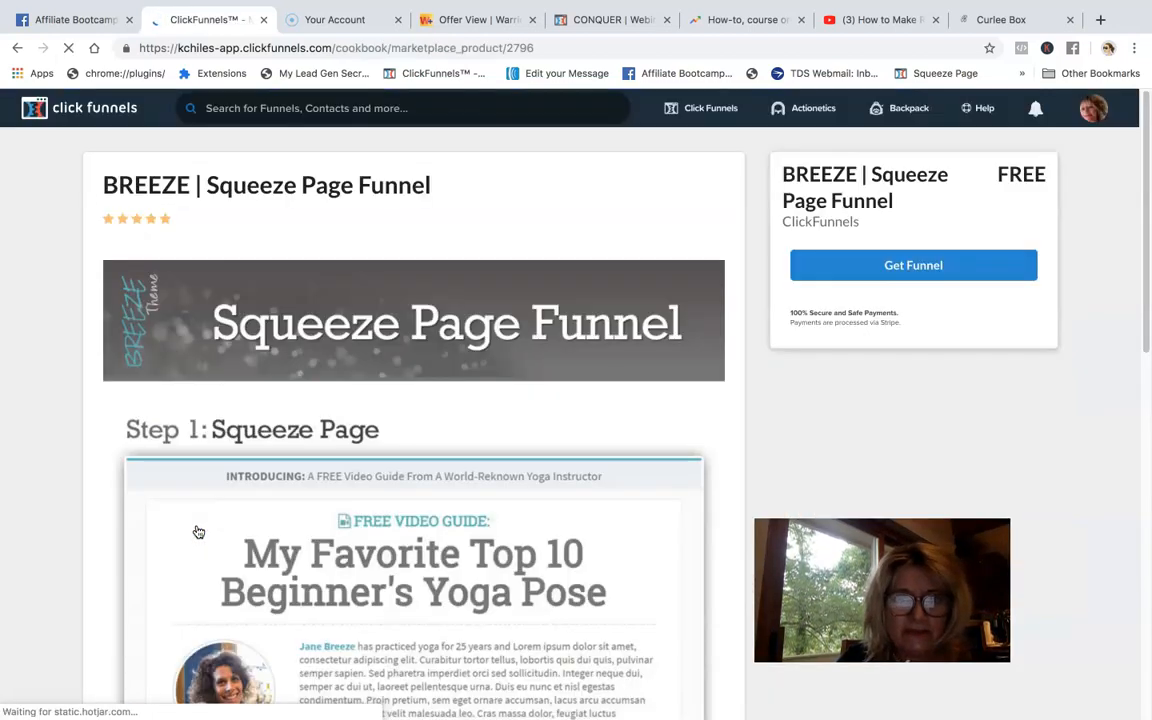
{"action": "left_click", "coordinate": [879, 277]}
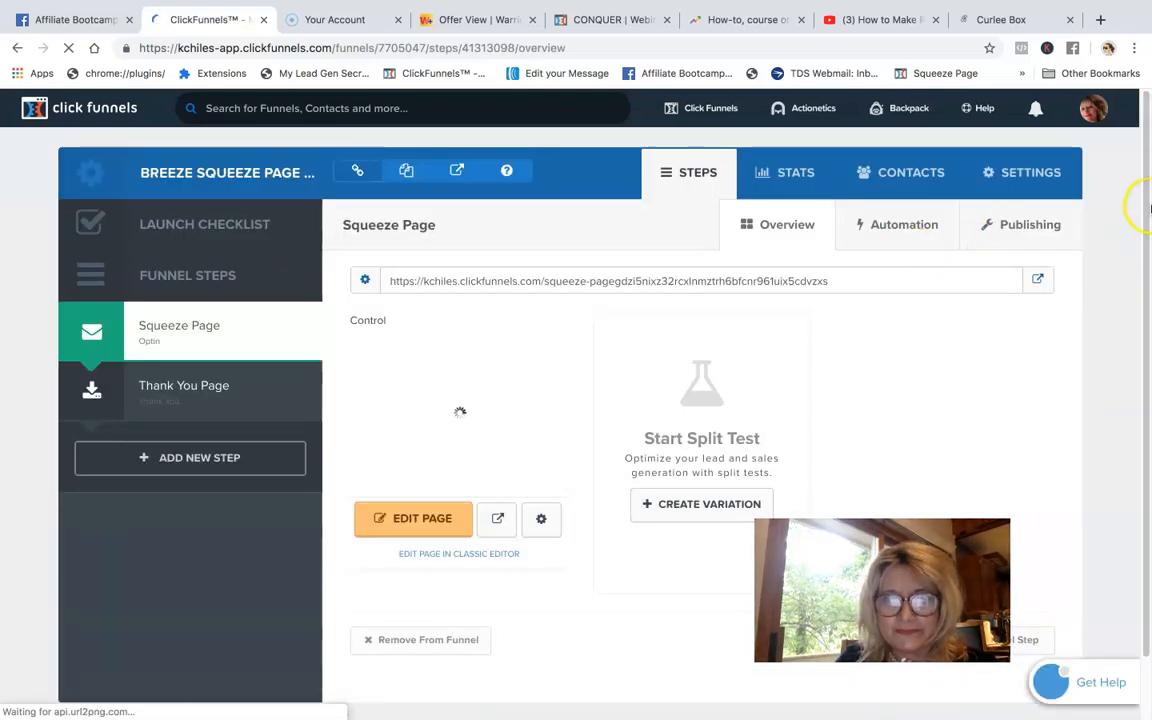
{"action": "mouse_move", "coordinate": [1148, 212]}
{"action": "left_mouse_down"}
{"action": "mouse_move", "coordinate": [1149, 300]}
{"action": "mouse_move", "coordinate": [1148, 204]}
{"action": "left_mouse_up"}
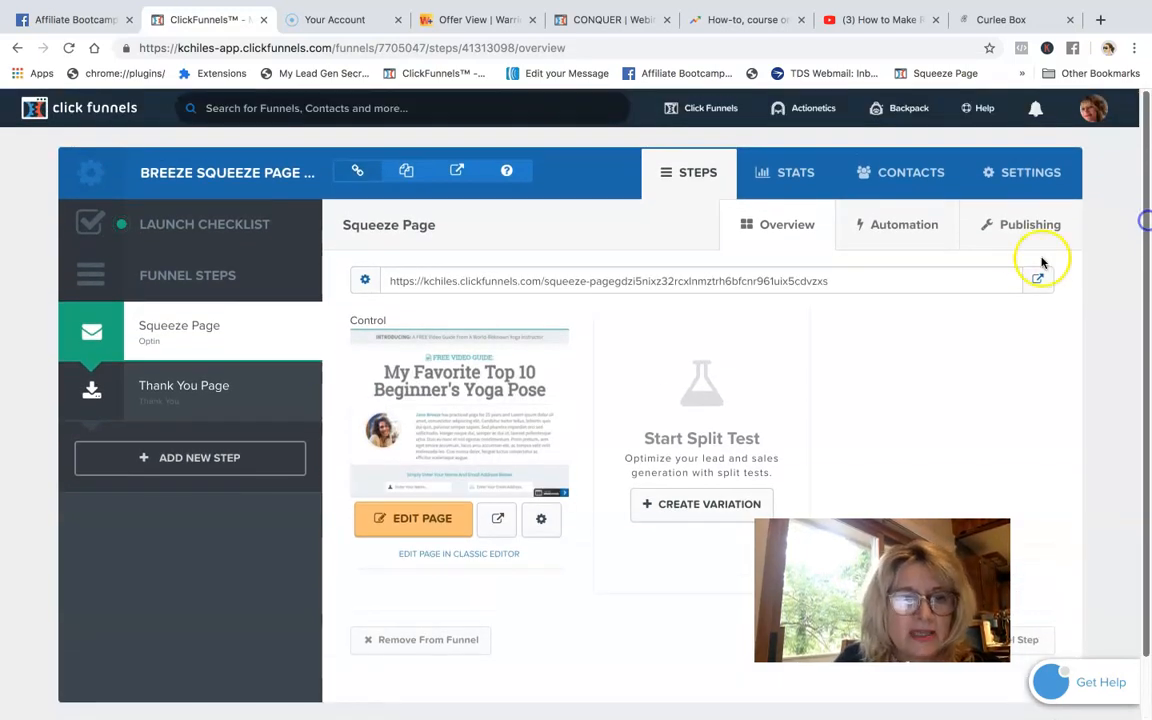
Step: Open the new funnel's Squeeze Page in the page editor and review its content down to the opt-in form
{"action": "left_click", "coordinate": [403, 526]}
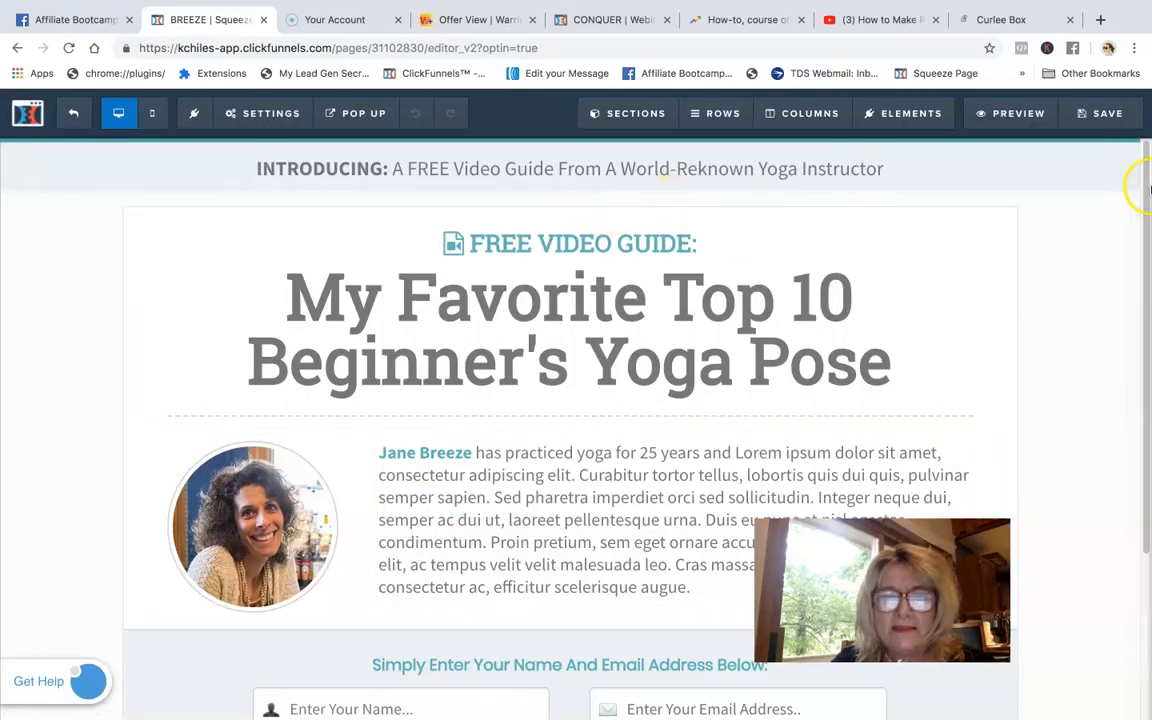
{"action": "mouse_move", "coordinate": [1147, 180]}
{"action": "left_mouse_down"}
{"action": "mouse_move", "coordinate": [1148, 370]}
{"action": "mouse_move", "coordinate": [1148, 177]}
{"action": "left_mouse_up"}
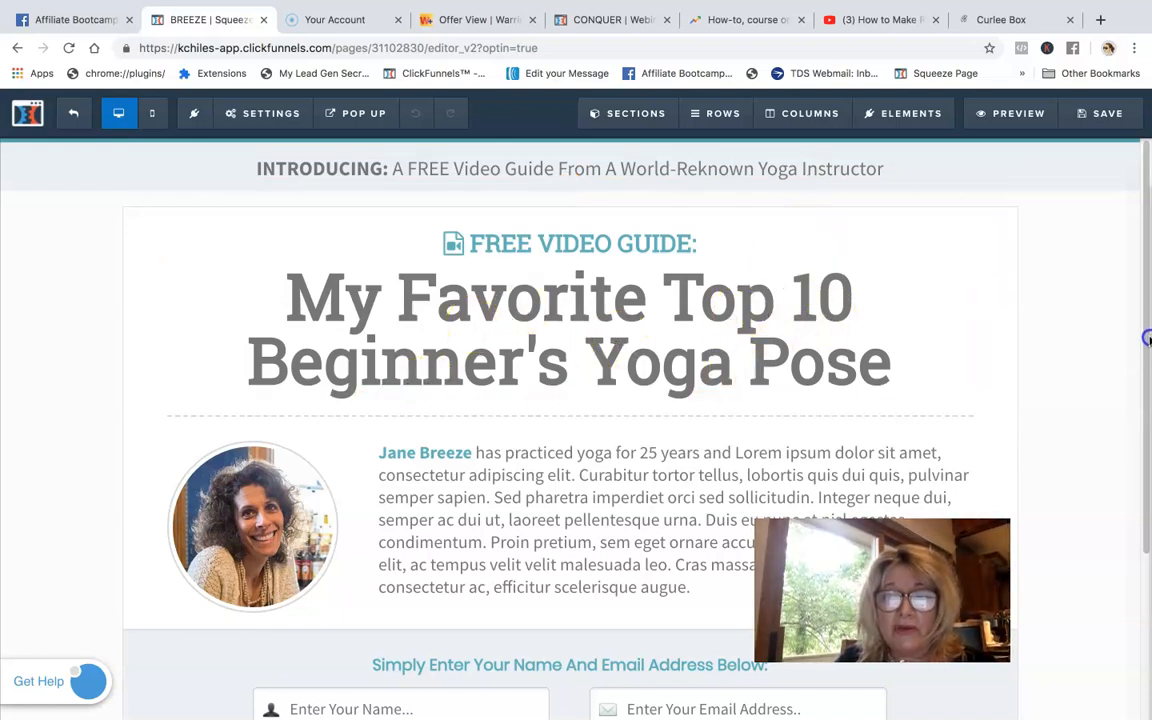
{"action": "scroll", "coordinate": [1100, 320], "scroll_direction": "down", "scroll_amount": 3}
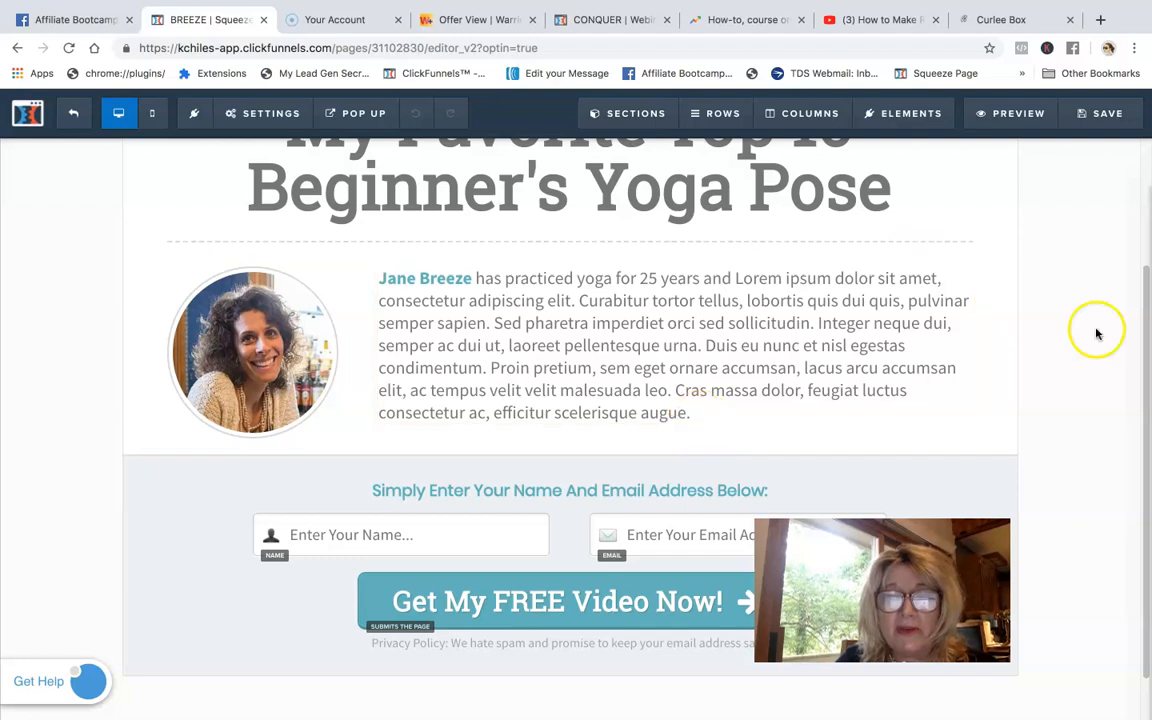
{"action": "left_click_drag", "start_coordinate": [1145, 336], "coordinate": [1145, 375]}
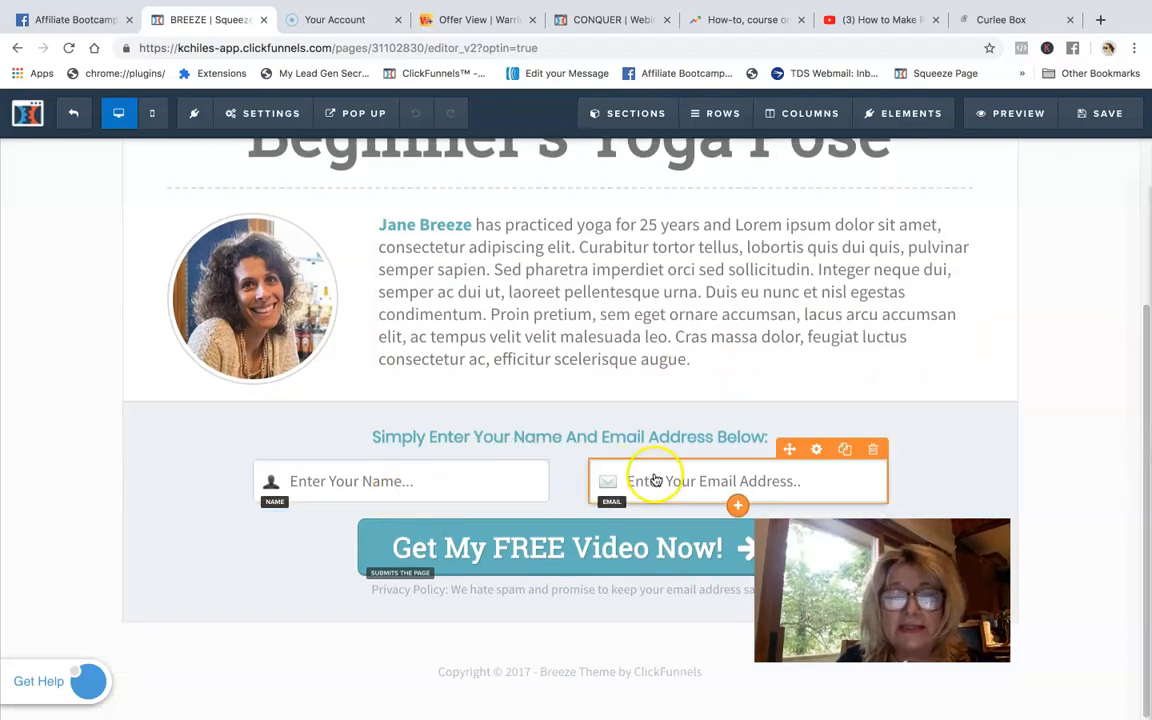
Step: Connect the squeeze page's email integration to Aweber with the Integrate Existing Form action and the Keto list
{"action": "mouse_move", "coordinate": [267, 113]}
{"action": "left_click", "coordinate": [267, 150]}
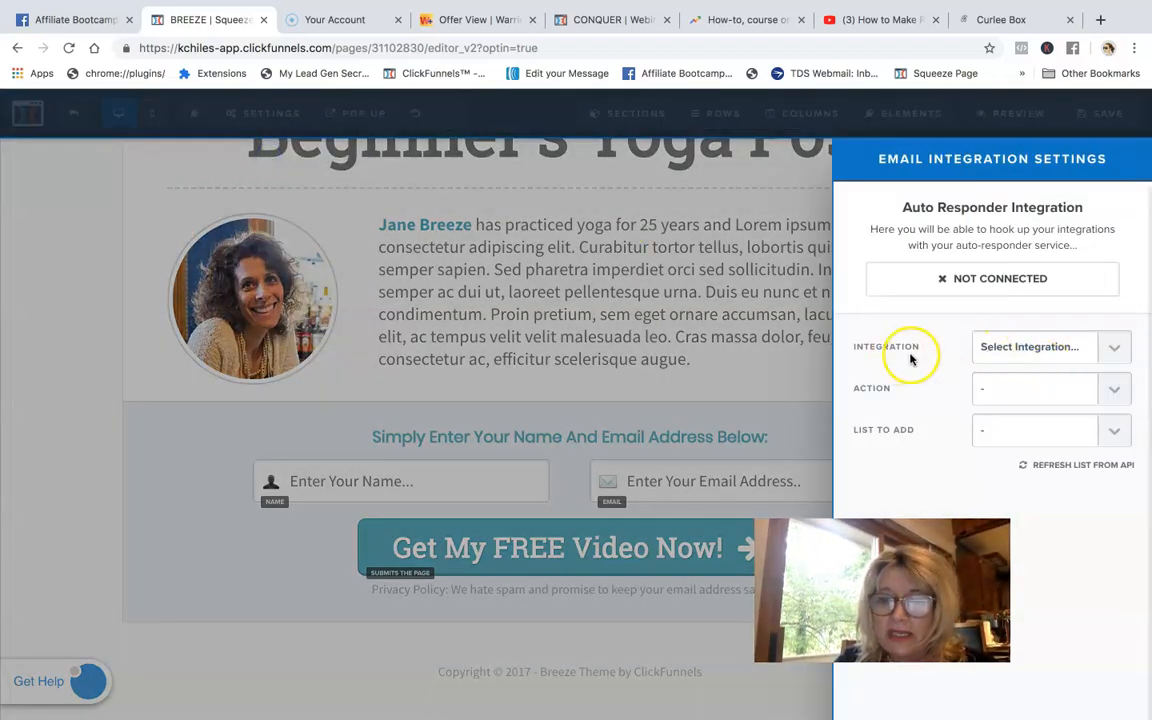
{"action": "left_click", "coordinate": [1114, 347]}
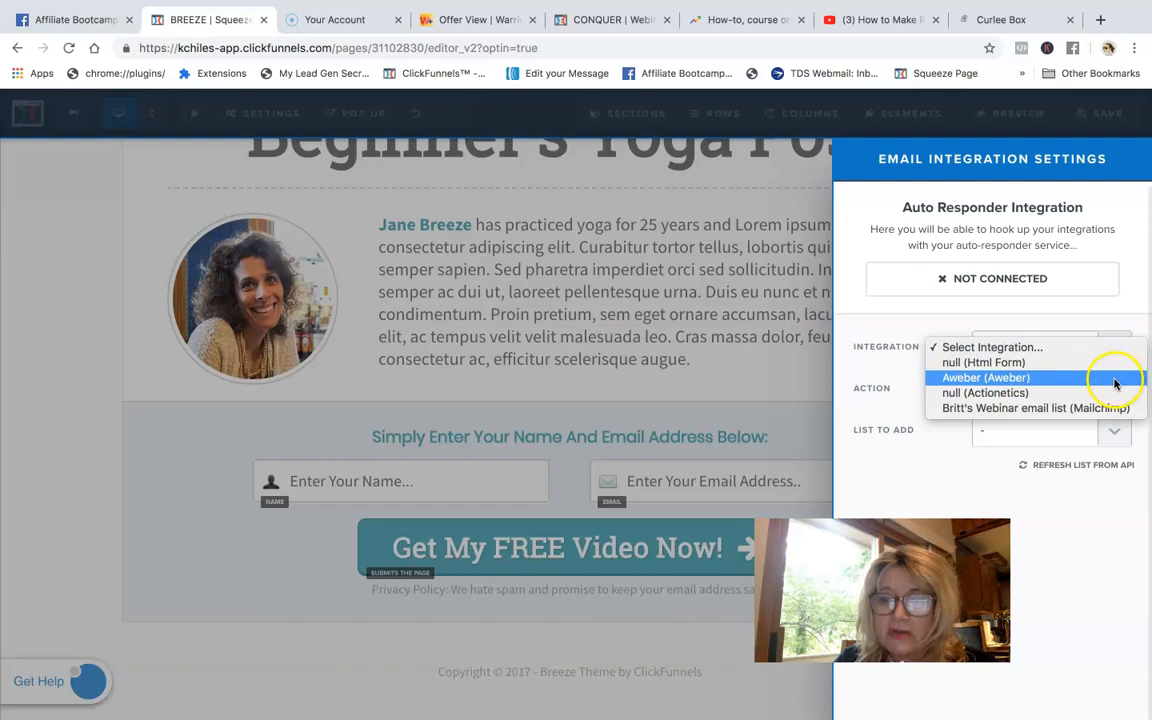
{"action": "left_click", "coordinate": [1114, 379]}
{"action": "left_click", "coordinate": [1112, 387]}
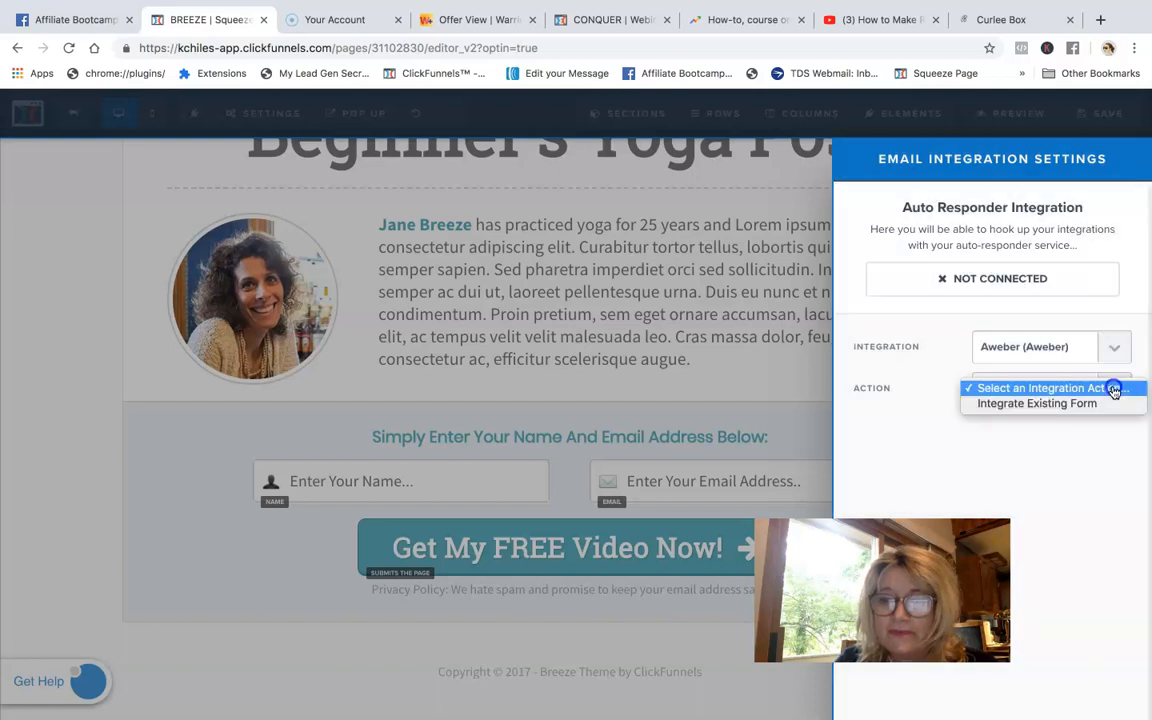
{"action": "left_click", "coordinate": [1108, 403]}
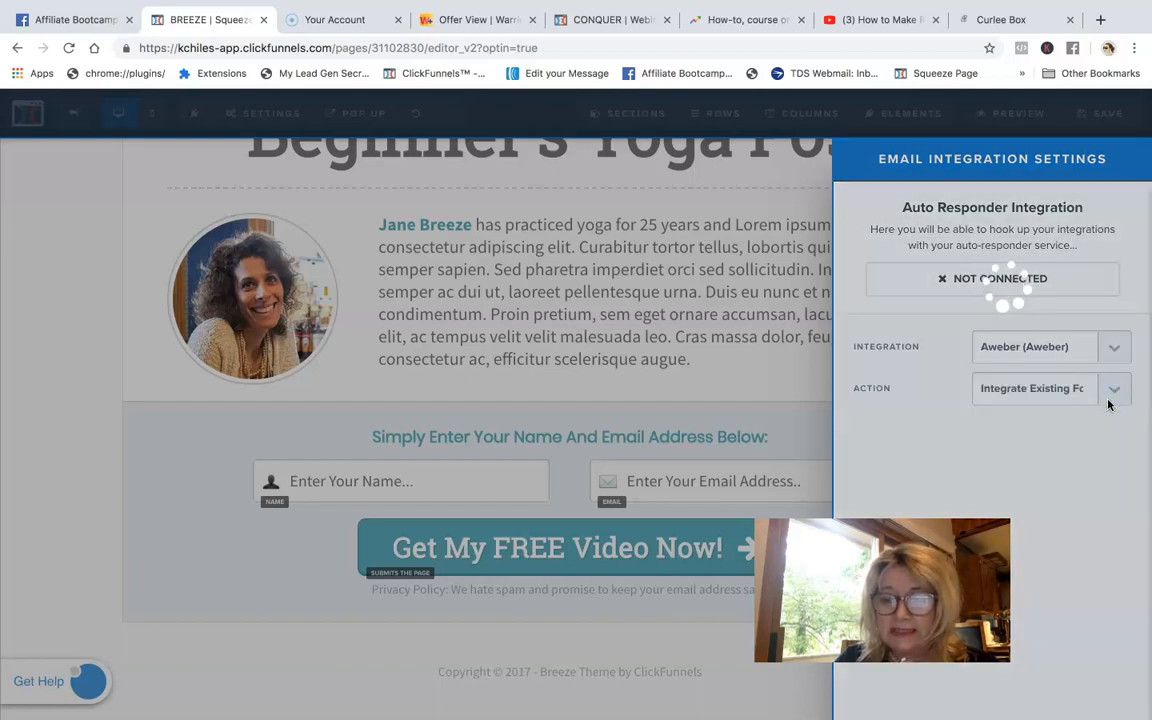
{"action": "left_click", "coordinate": [1113, 428]}
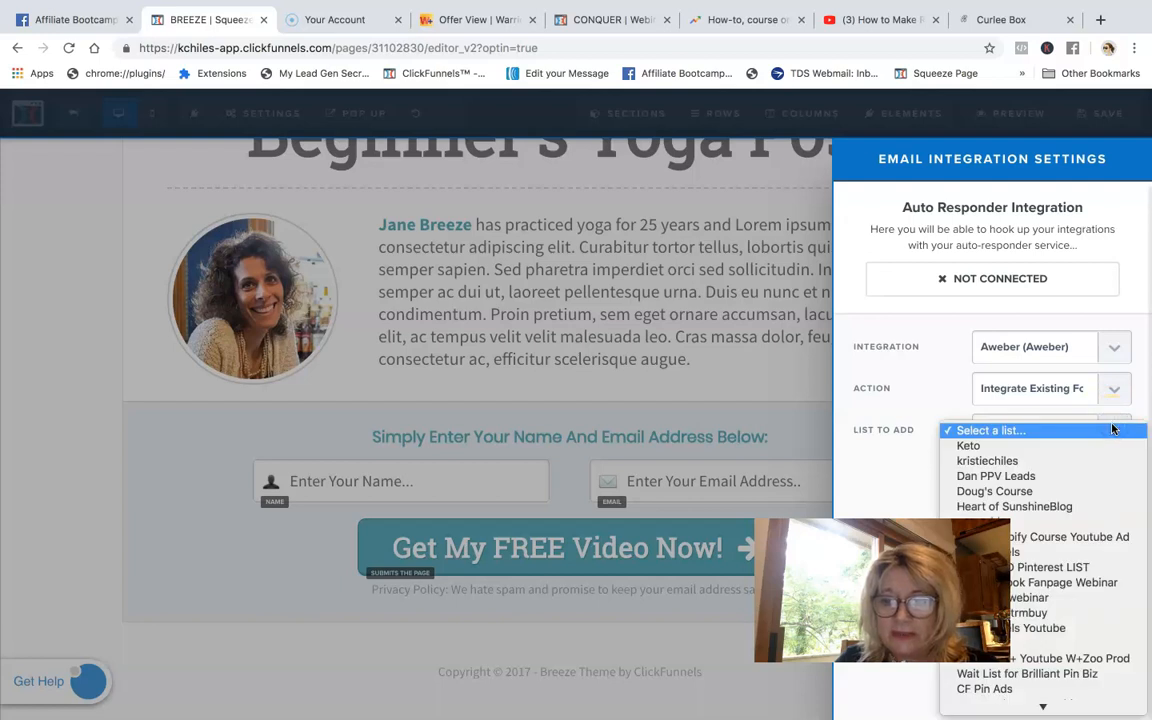
{"action": "left_click", "coordinate": [1110, 447]}
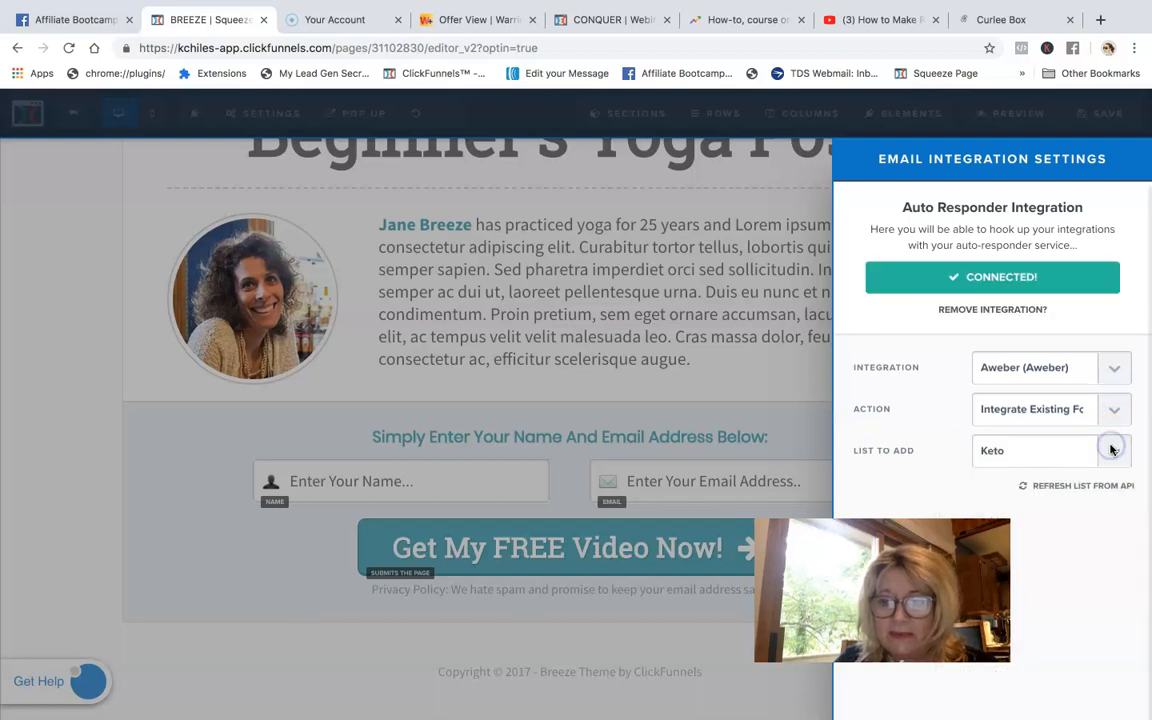
{"action": "left_click", "coordinate": [735, 310]}
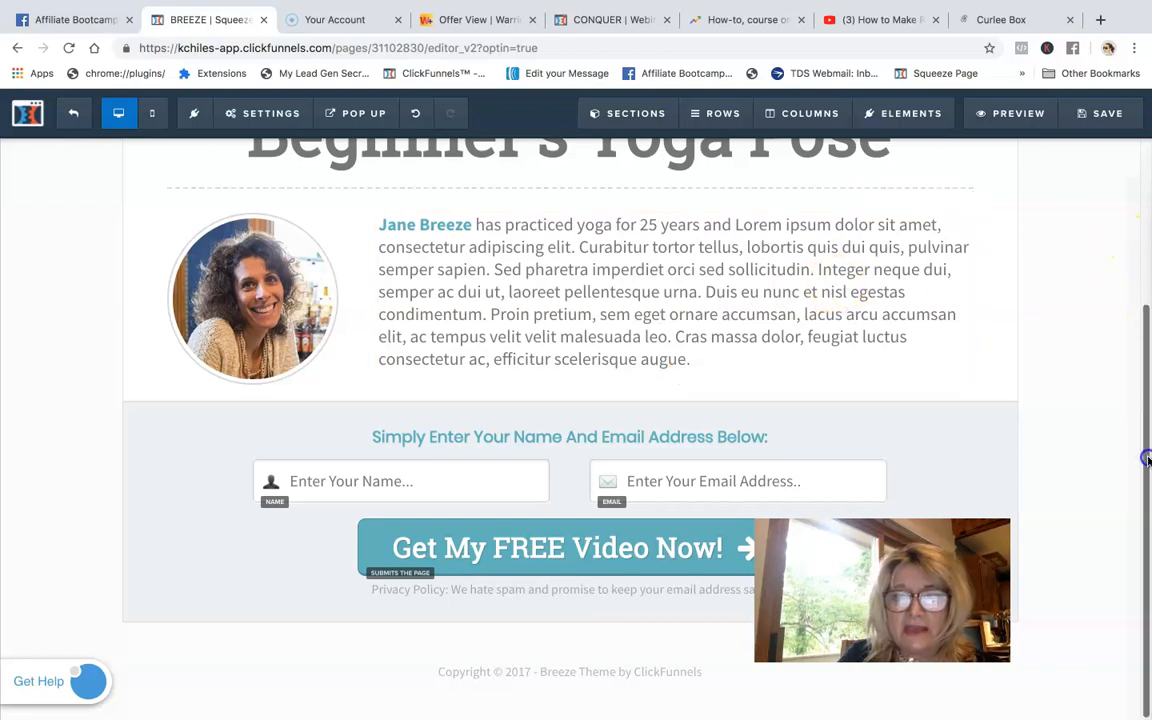
Step: Preview the squeeze page and review it from the headline down to the opt-in form
{"action": "left_click_drag", "start_coordinate": [1145, 537], "coordinate": [1119, 293]}
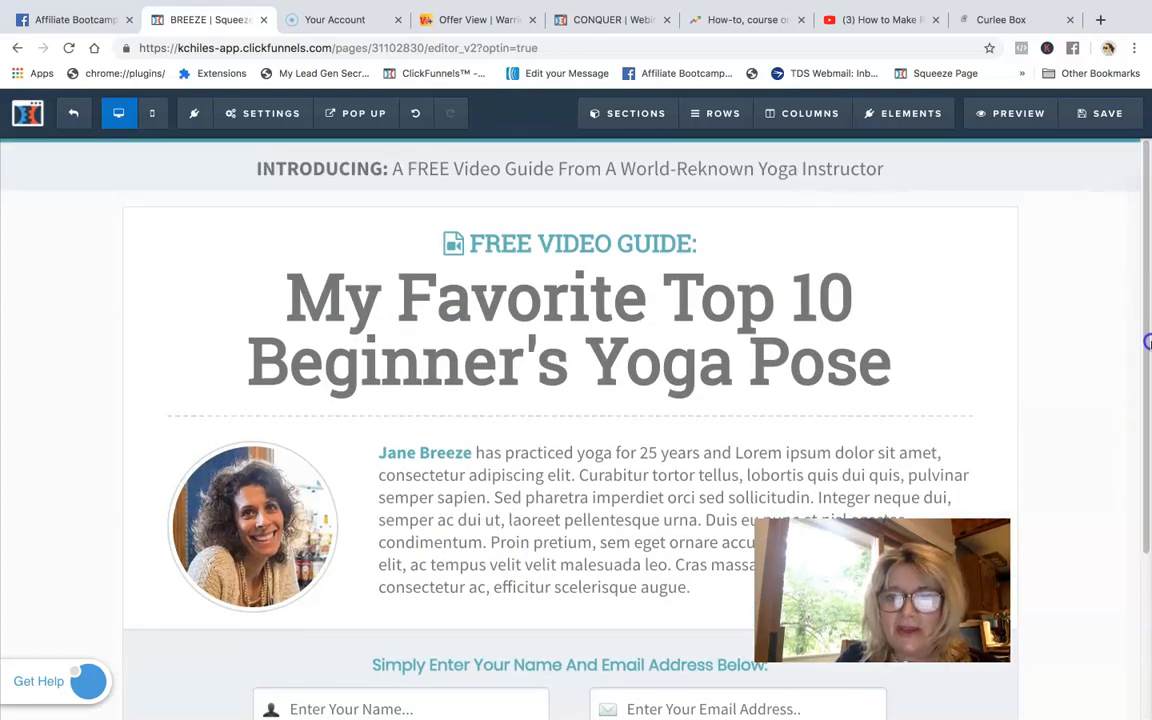
{"action": "left_click_drag", "start_coordinate": [1143, 357], "coordinate": [1112, 128]}
{"action": "left_click", "coordinate": [1003, 113]}
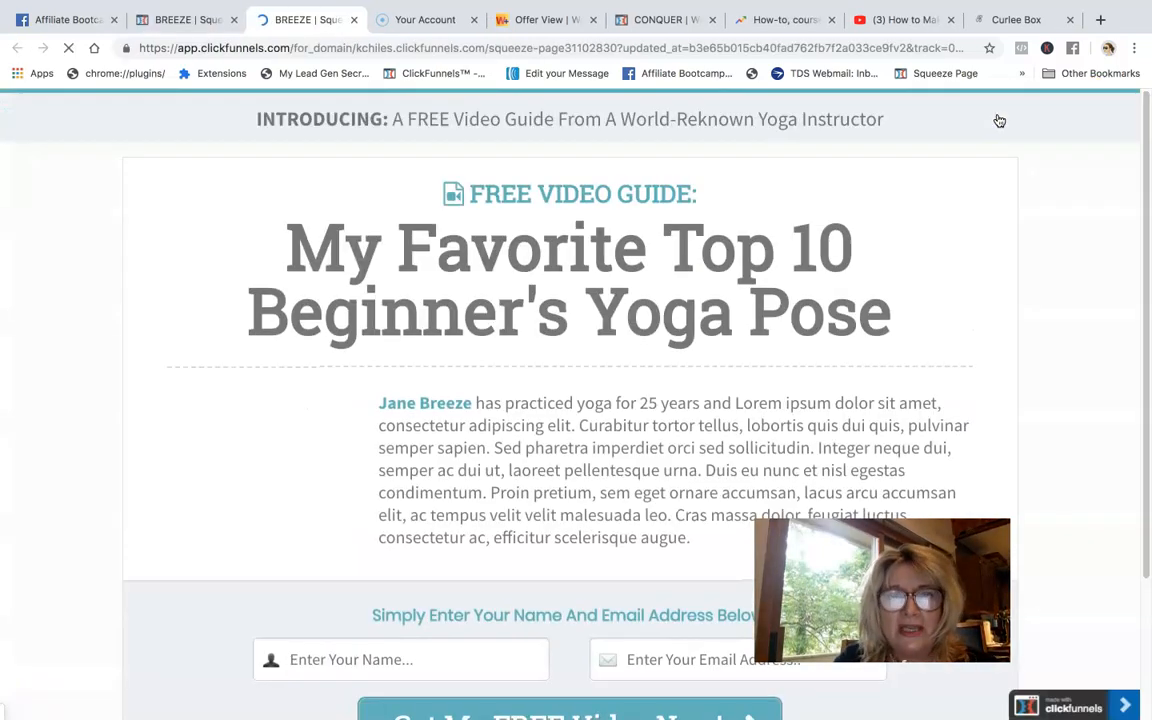
{"action": "scroll", "coordinate": [1148, 253], "scroll_direction": "down", "scroll_amount": 3}
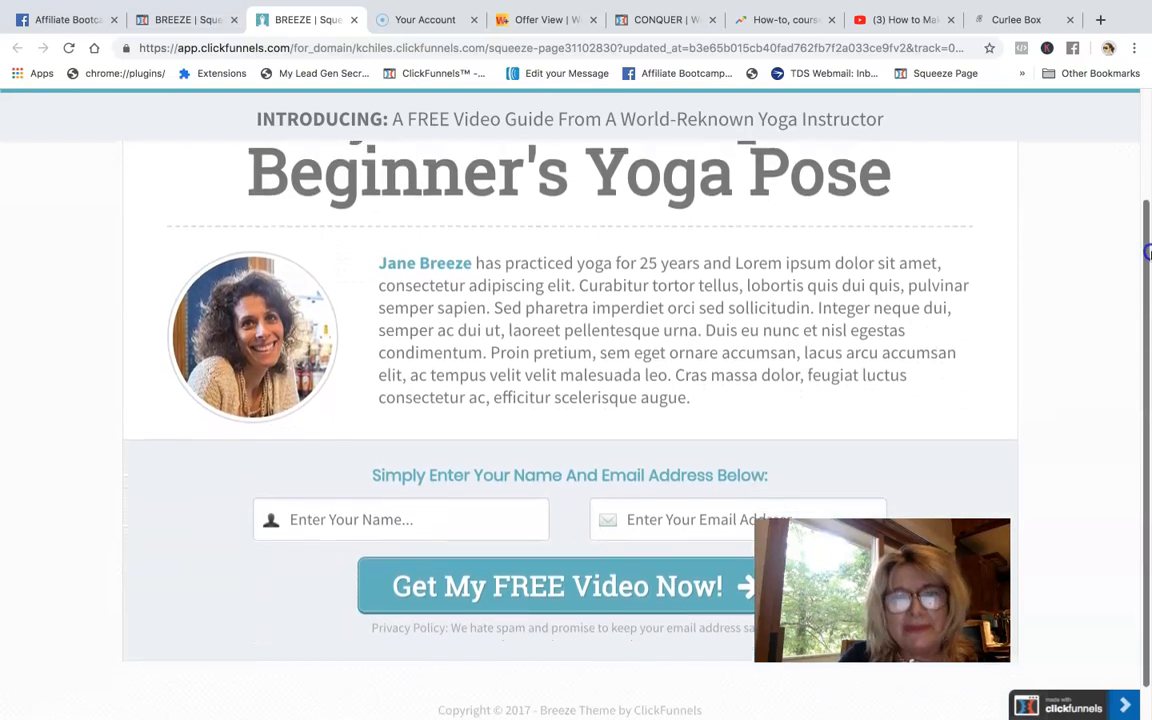
{"action": "left_click_drag", "start_coordinate": [1148, 253], "coordinate": [1148, 292]}
{"action": "left_click_drag", "start_coordinate": [1148, 338], "coordinate": [1140, 66]}
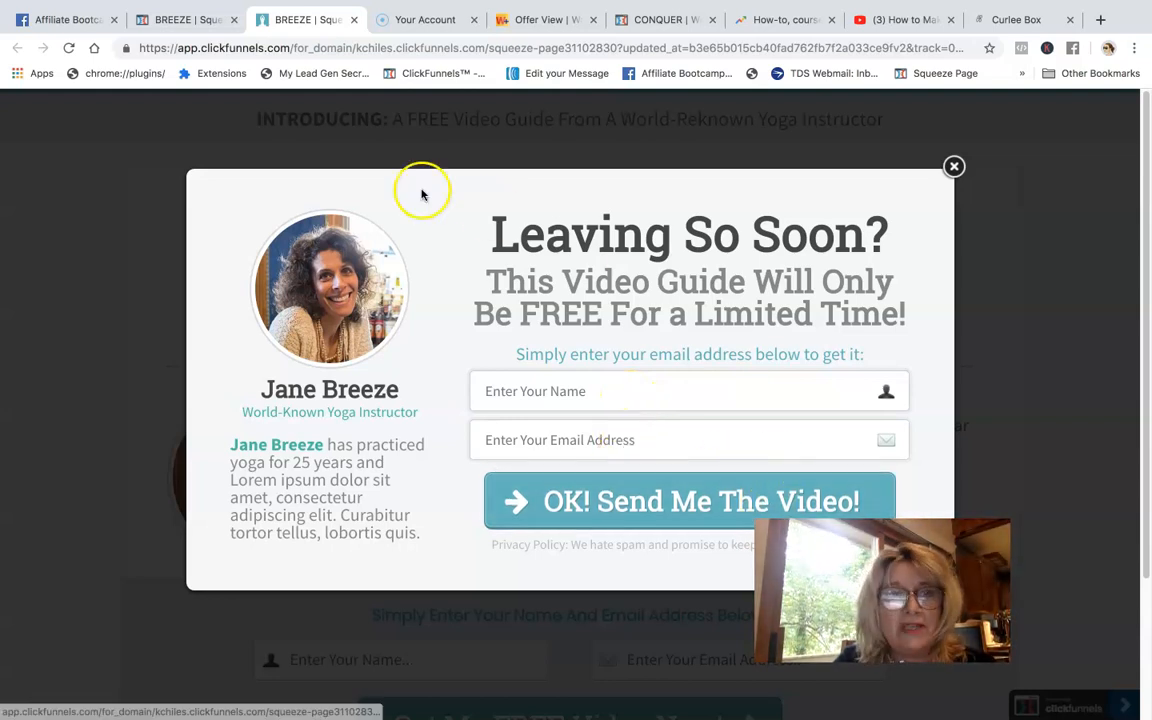
Step: Leave the squeeze page editor for the funnel's steps overview and select the Thank You Page step
{"action": "left_click", "coordinate": [186, 20]}
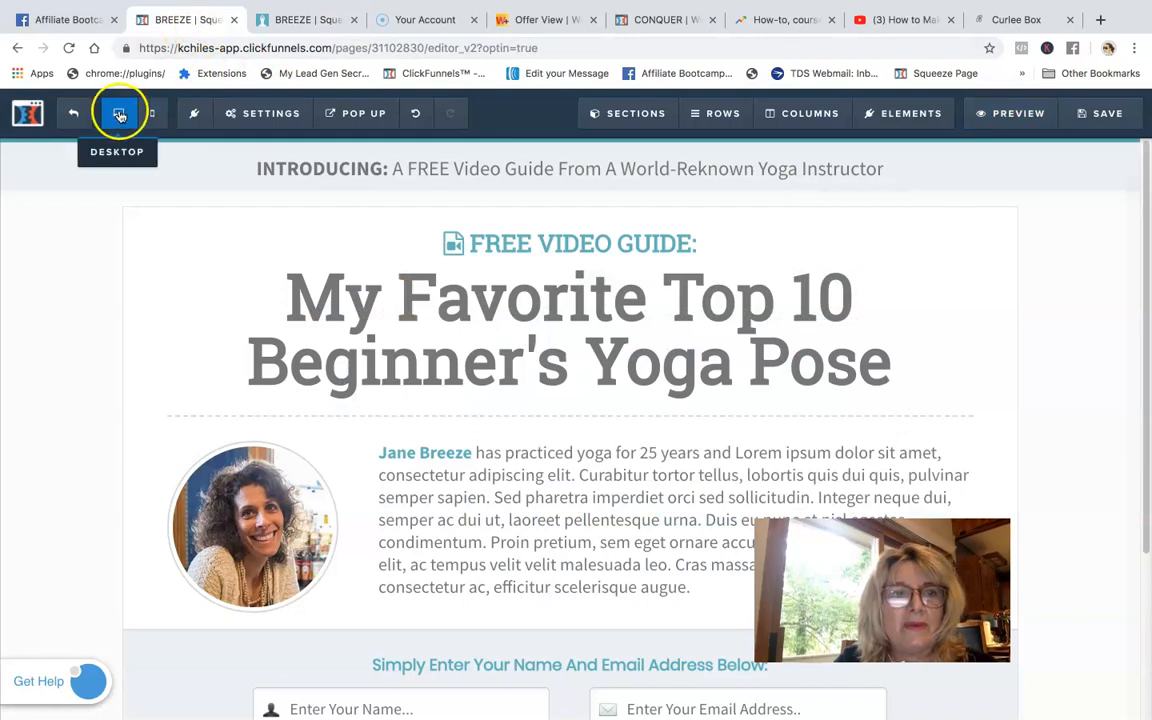
{"action": "left_click", "coordinate": [86, 121]}
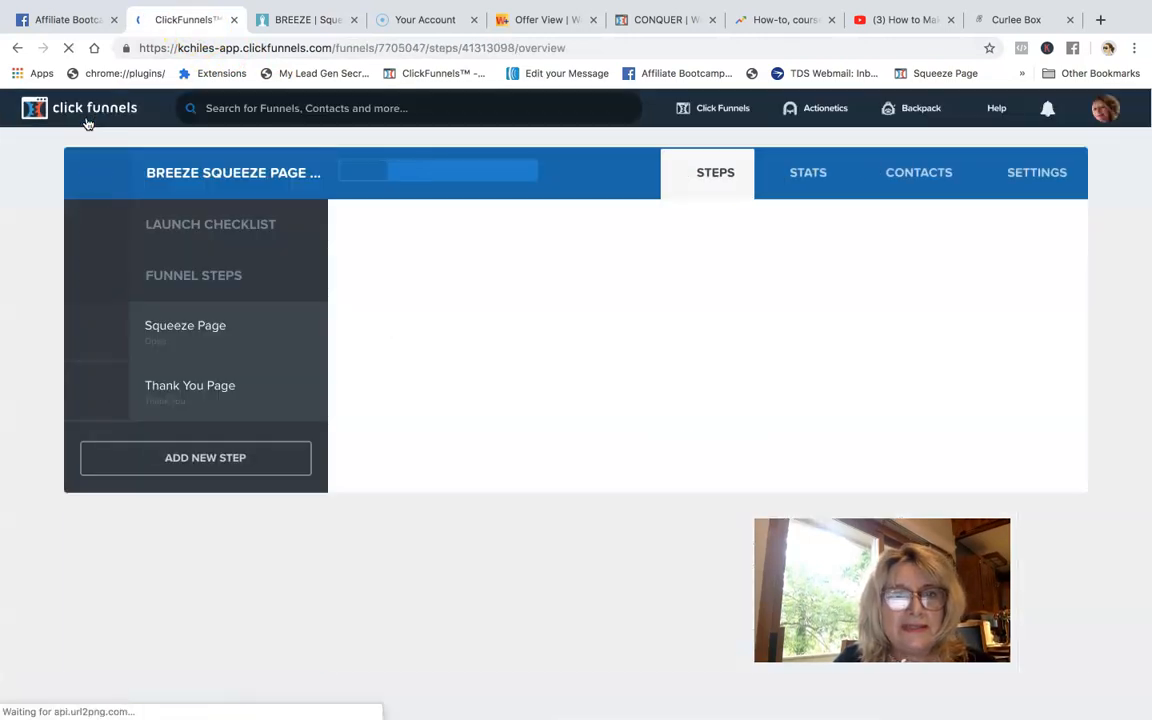
{"action": "left_click", "coordinate": [95, 120]}
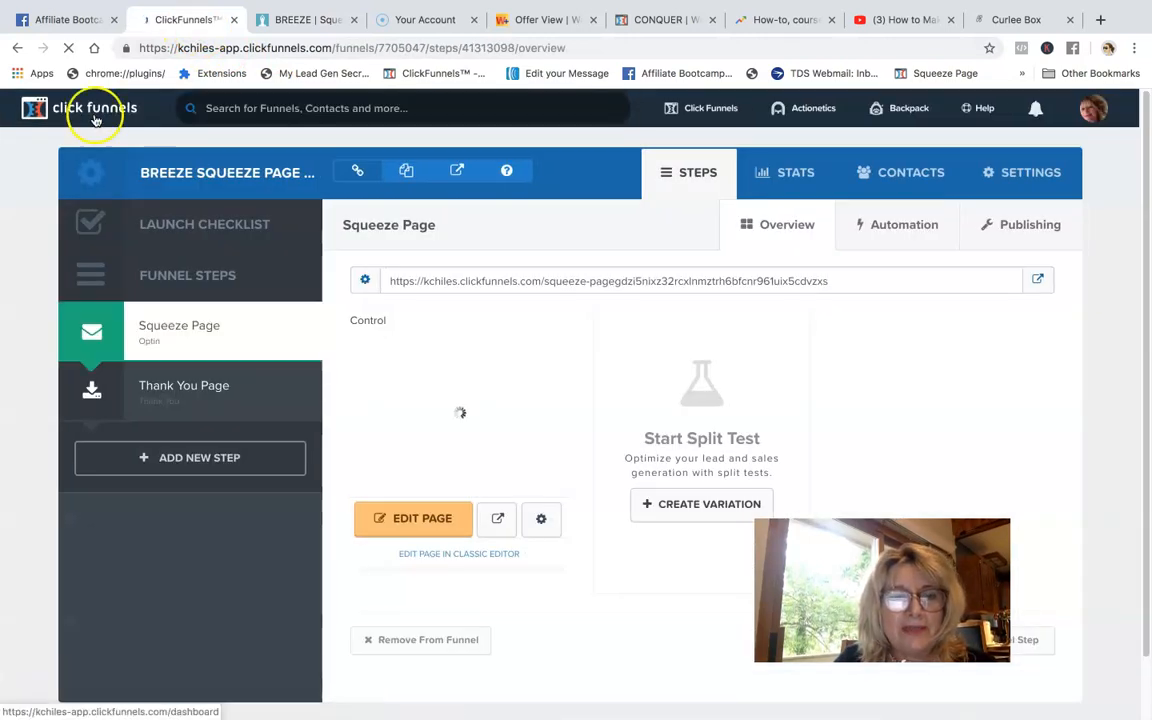
{"action": "left_click", "coordinate": [194, 396]}
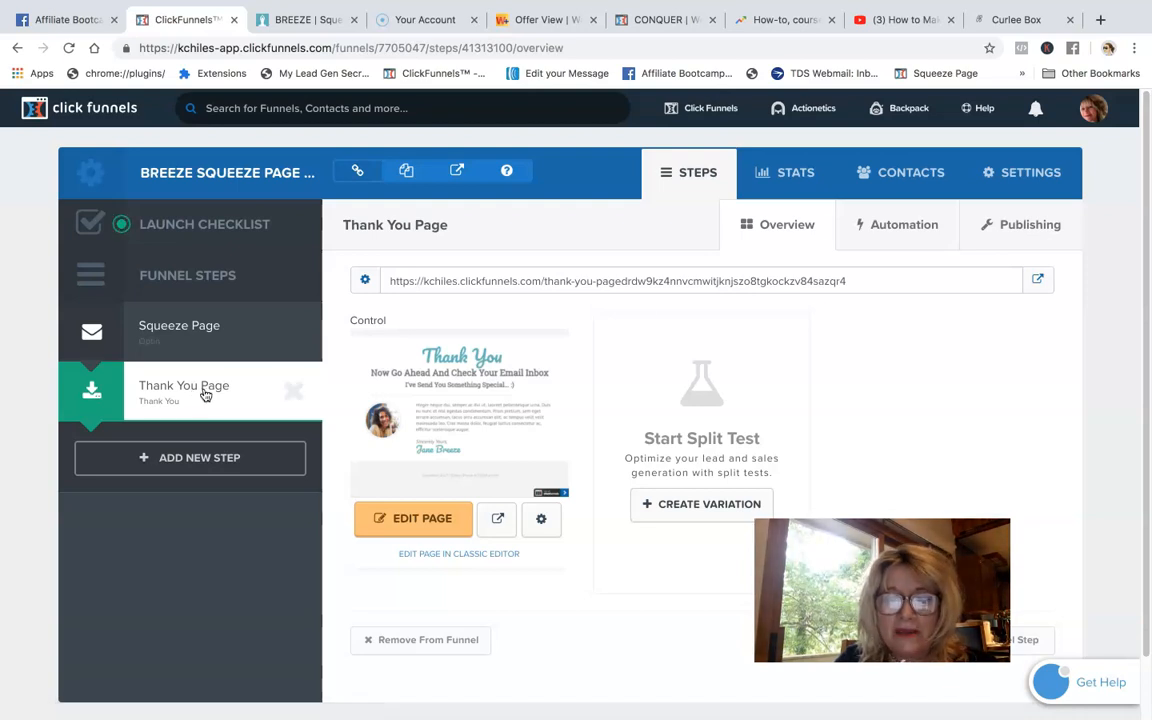
Step: View the live Thank You page with its text translated, and return to the funnel overview
{"action": "left_click", "coordinate": [1039, 279]}
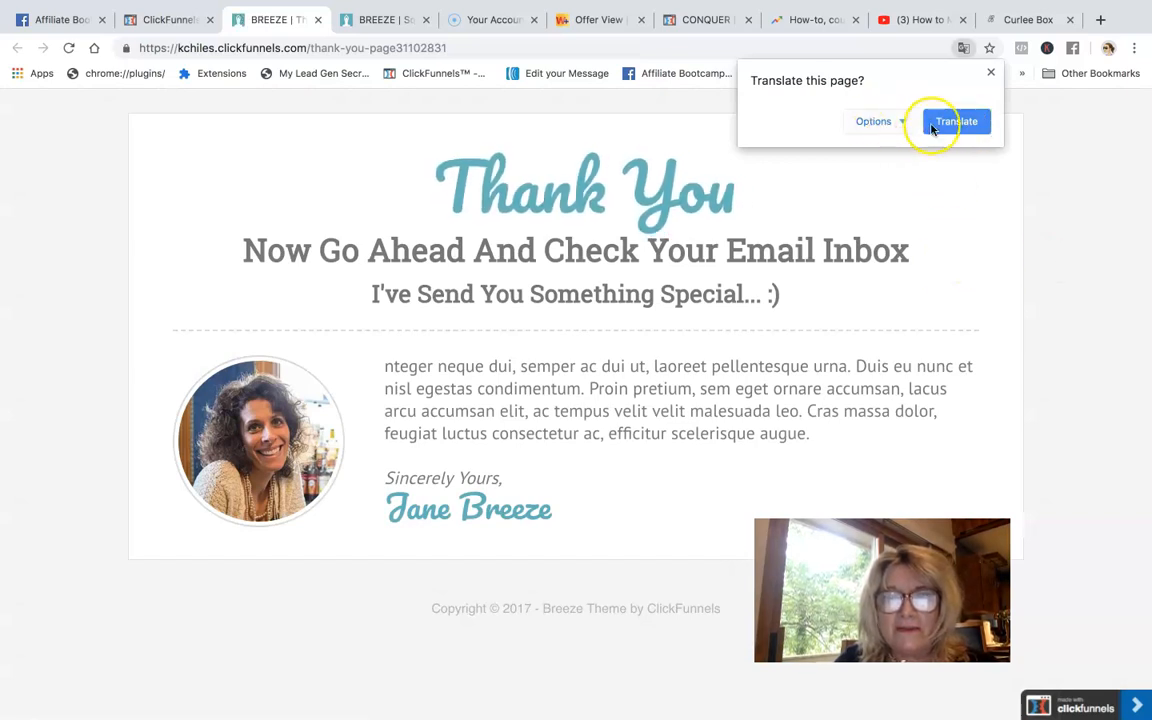
{"action": "left_click", "coordinate": [966, 123]}
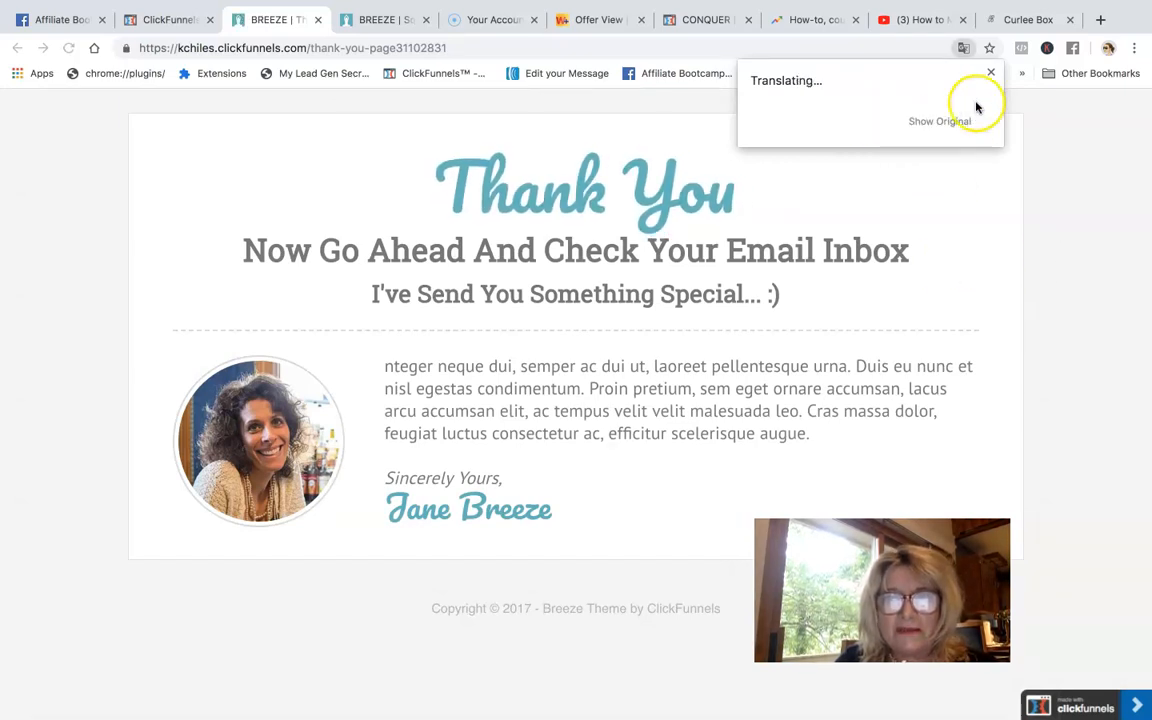
{"action": "left_click", "coordinate": [990, 72]}
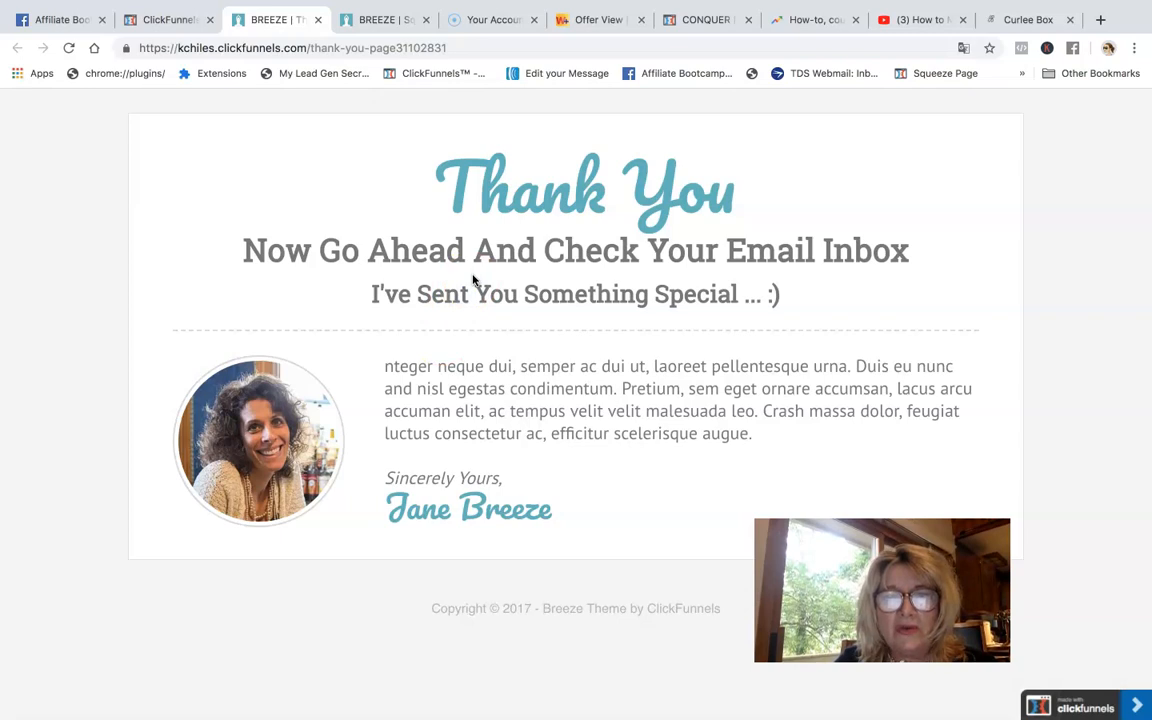
{"action": "left_click", "coordinate": [168, 20]}
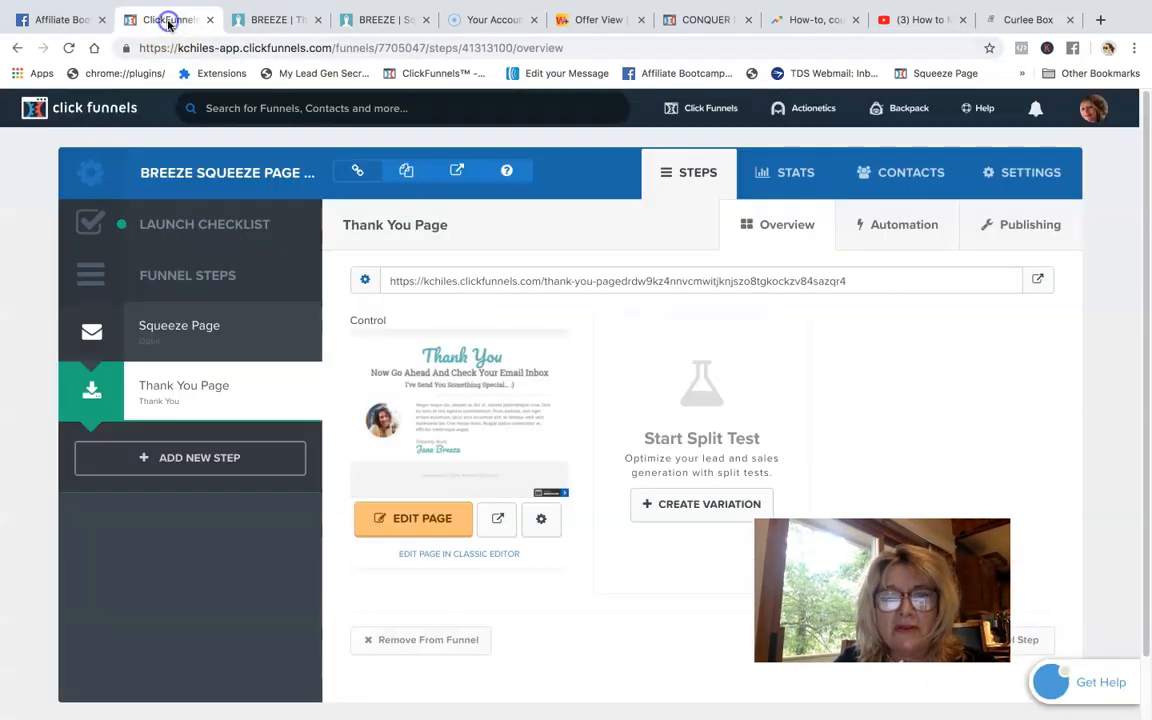
Step: Open the Thank You page in the editor and replace the "Now Go Ahead And Check Your Email Inbox" headline with "Your Free Video Is"
{"action": "left_click", "coordinate": [450, 520]}
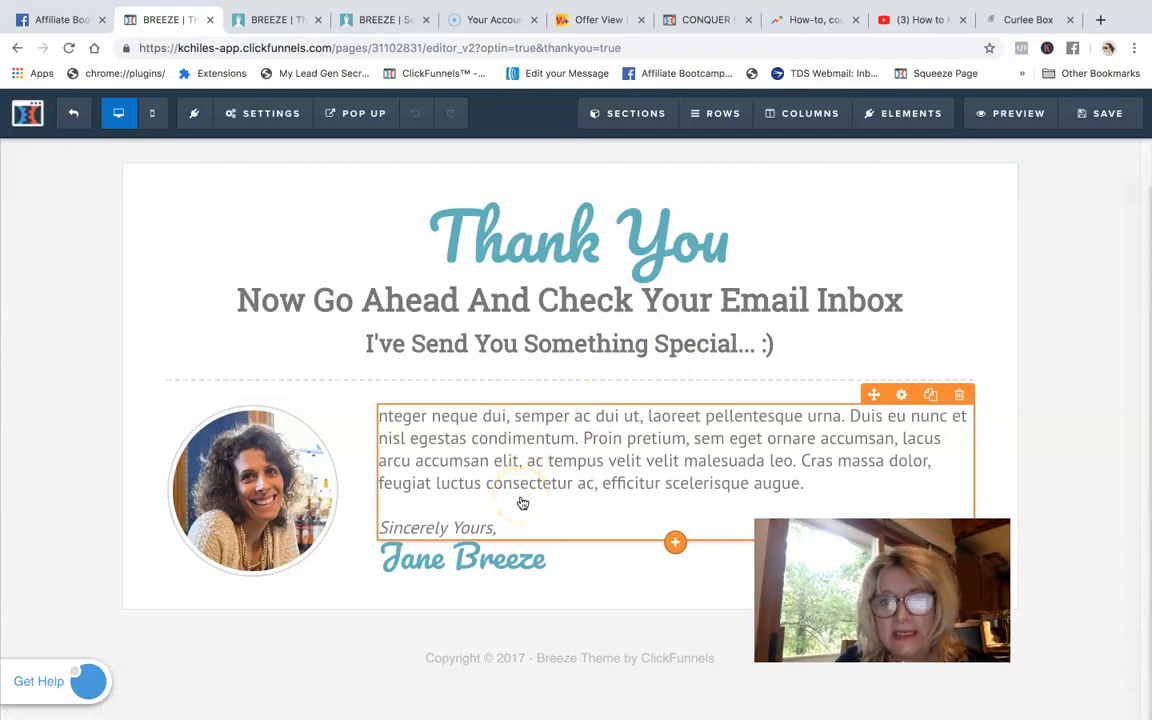
{"action": "left_click", "coordinate": [475, 302]}
{"action": "left_click", "coordinate": [600, 302]}
{"action": "left_click_drag", "start_coordinate": [911, 298], "coordinate": [424, 303]}
{"action": "left_click", "coordinate": [900, 304]}
{"action": "left_click_drag", "start_coordinate": [914, 302], "coordinate": [257, 301]}
{"action": "key", "text": "BackSpace"}
{"action": "type", "text": "Your Free Video Is"}
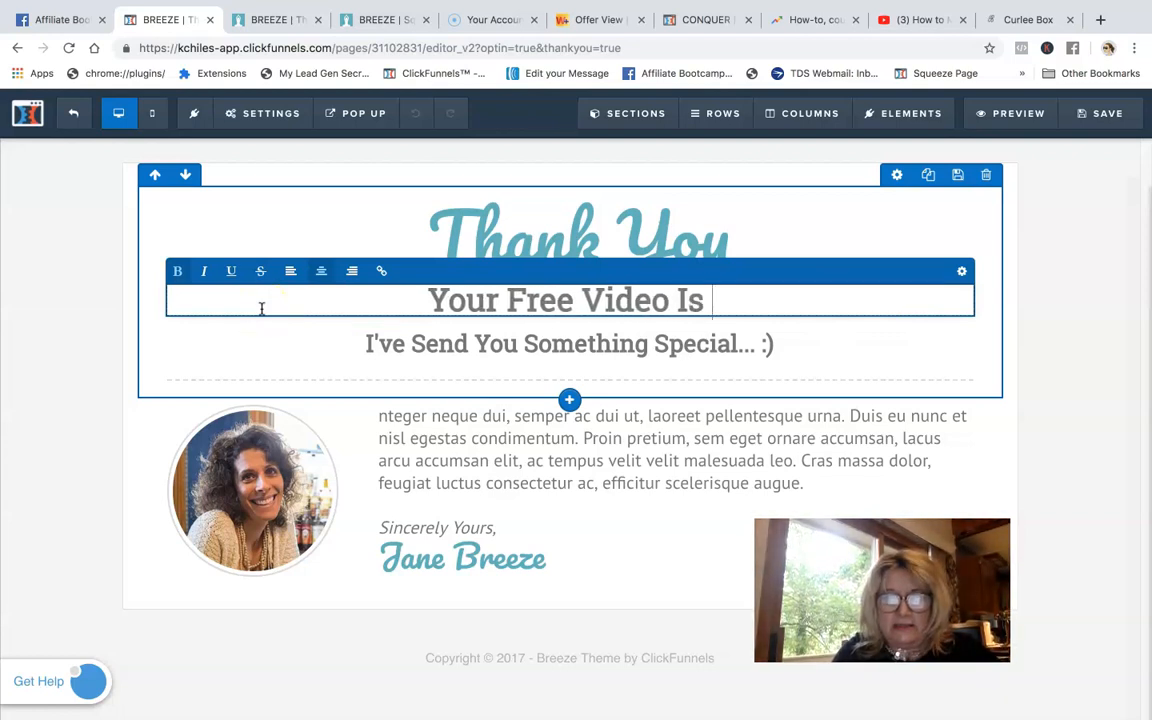